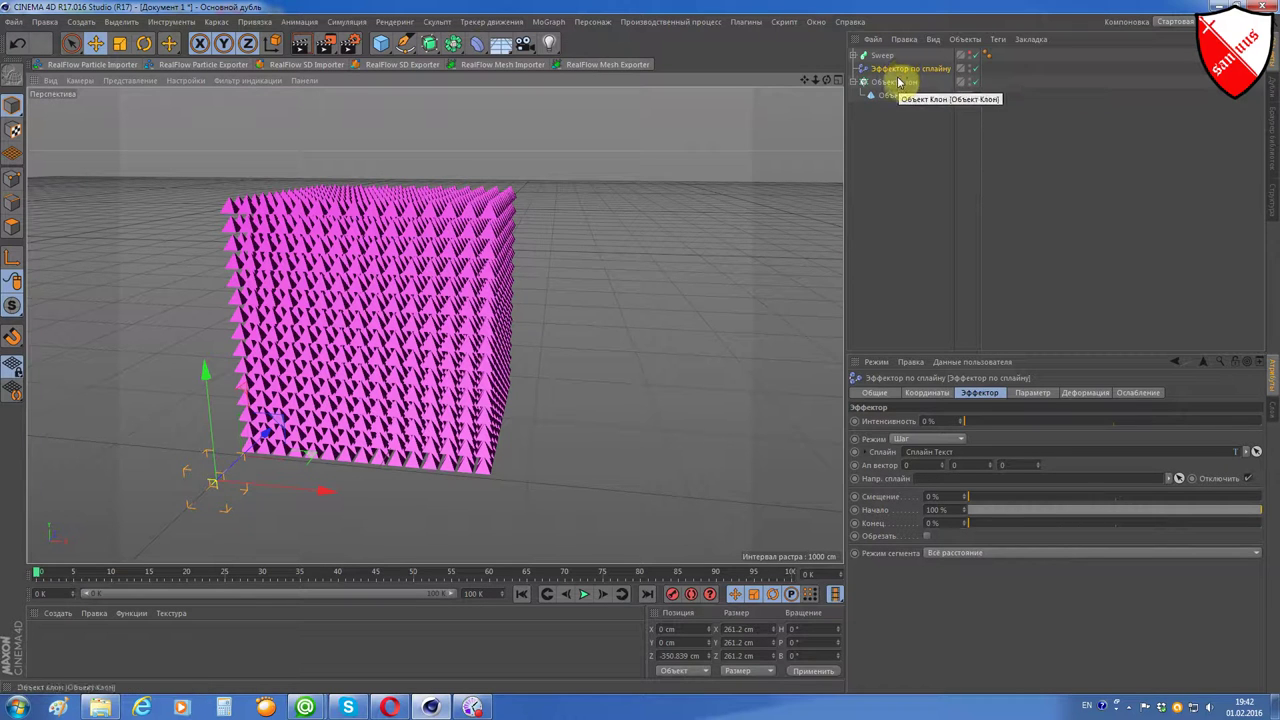
- Raise the effector intensity to bend the clones toward the S, and re-centre the view
click(548, 22)
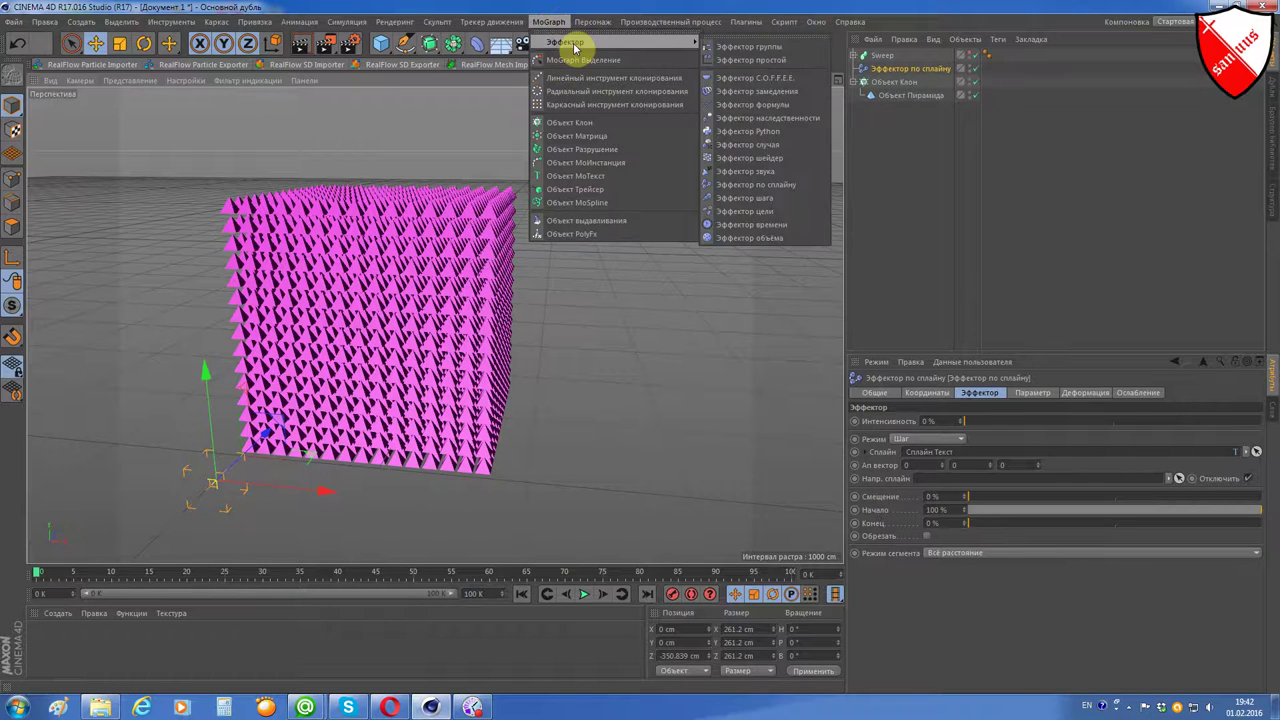
mouse_move(600, 42)
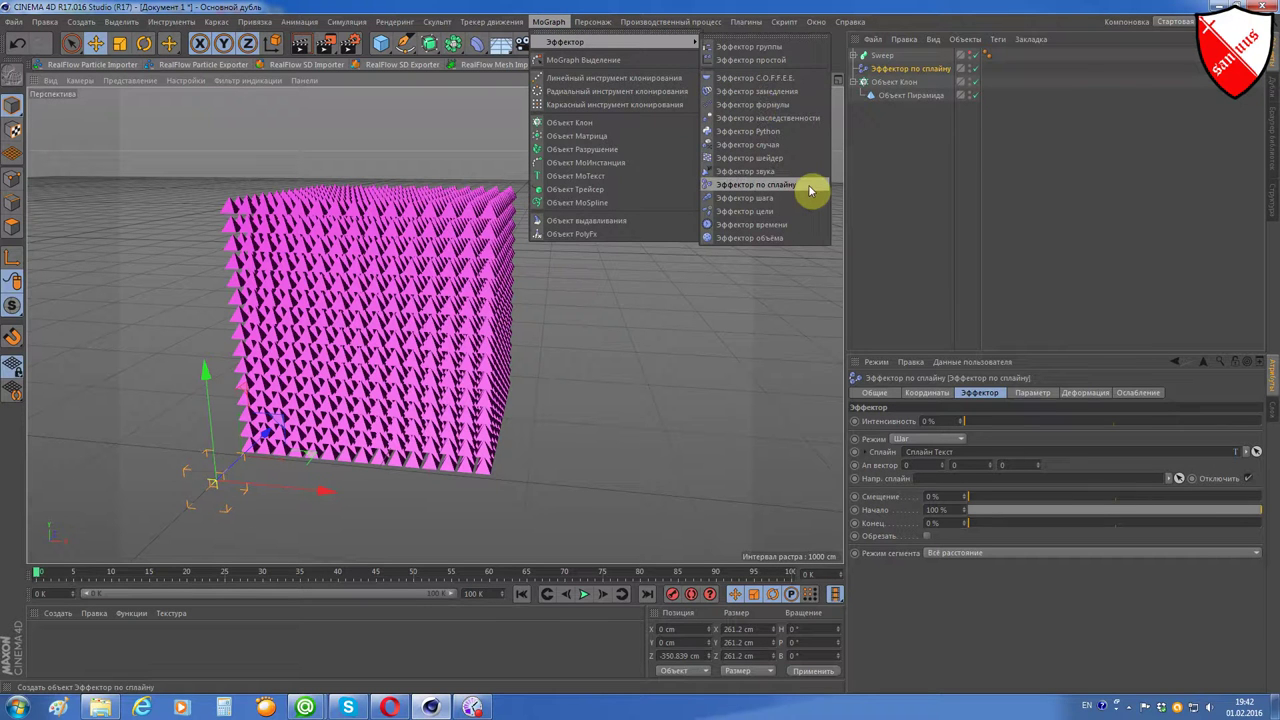
click(883, 180)
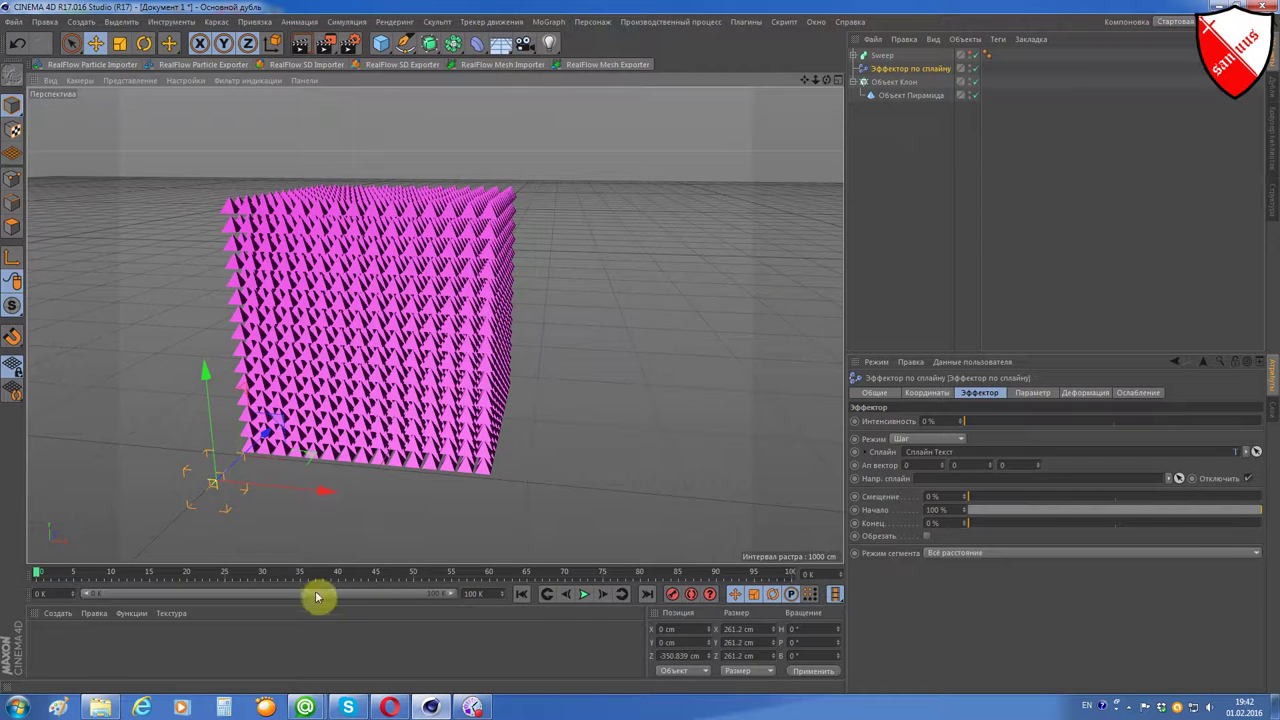
click(897, 68)
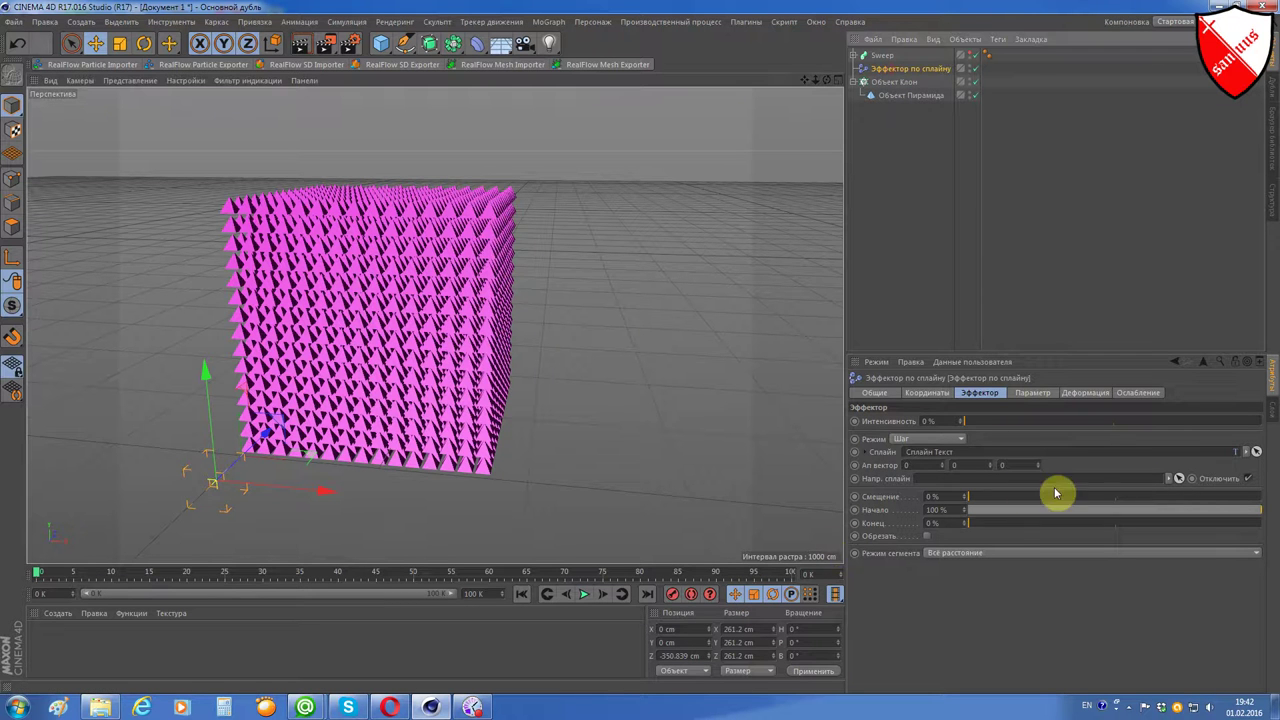
drag(976, 424, 1275, 421)
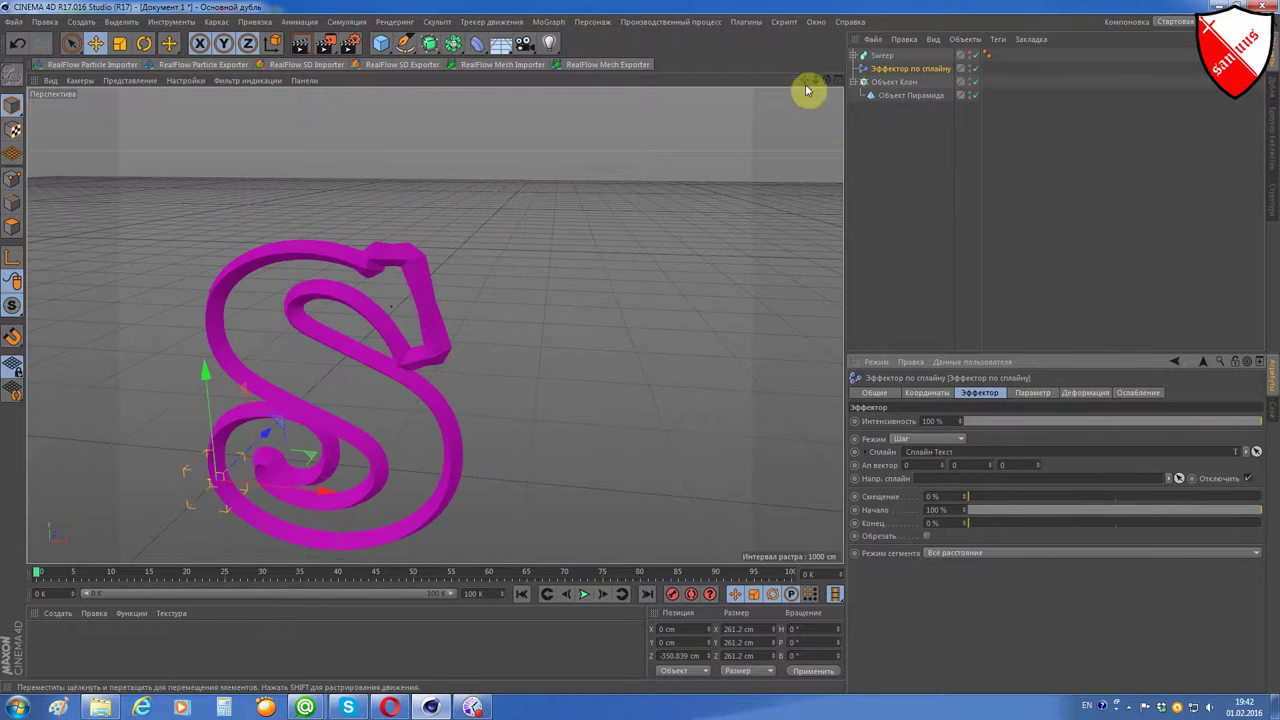
mouse_move(805, 79)
mouse_down()
mouse_move(1276, 430)
mouse_move(1078, 450)
mouse_move(1057, 430)
mouse_move(1229, 417)
mouse_move(1266, 400)
mouse_move(1276, 410)
mouse_move(1234, 429)
mouse_move(949, 430)
mouse_up()
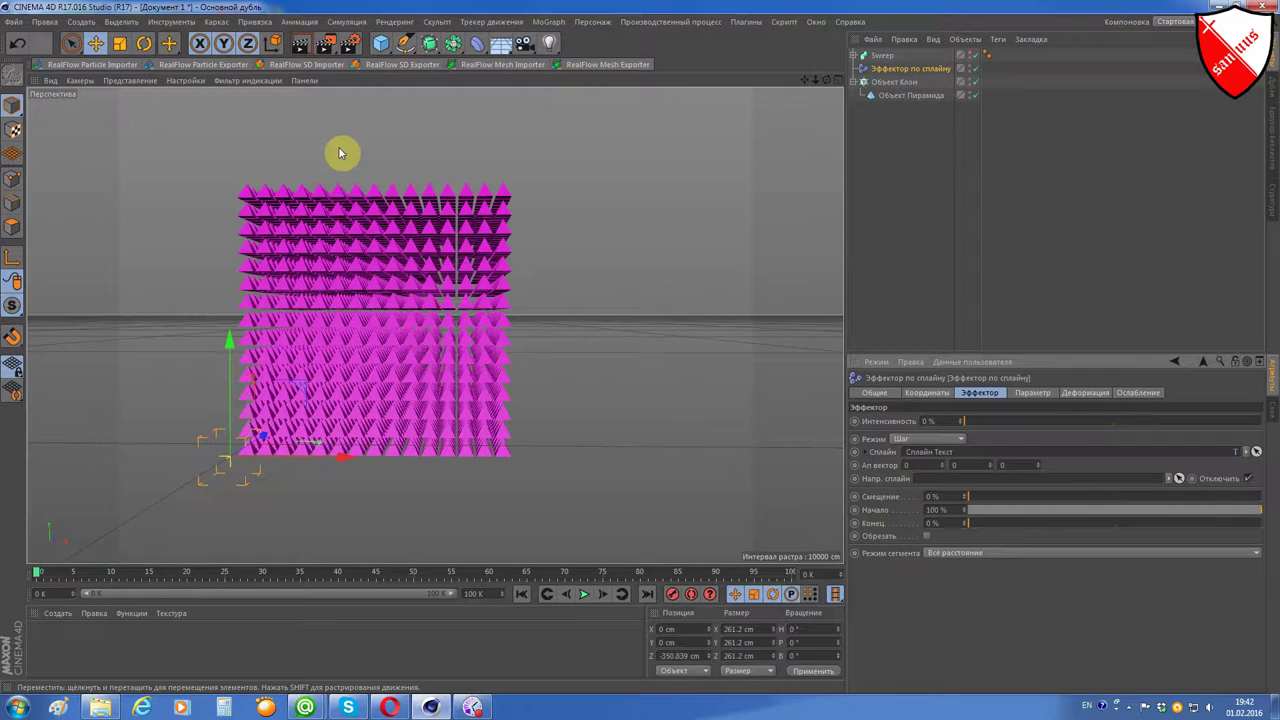
- Add a Bend deformer to the scene, then delete it
click(476, 48)
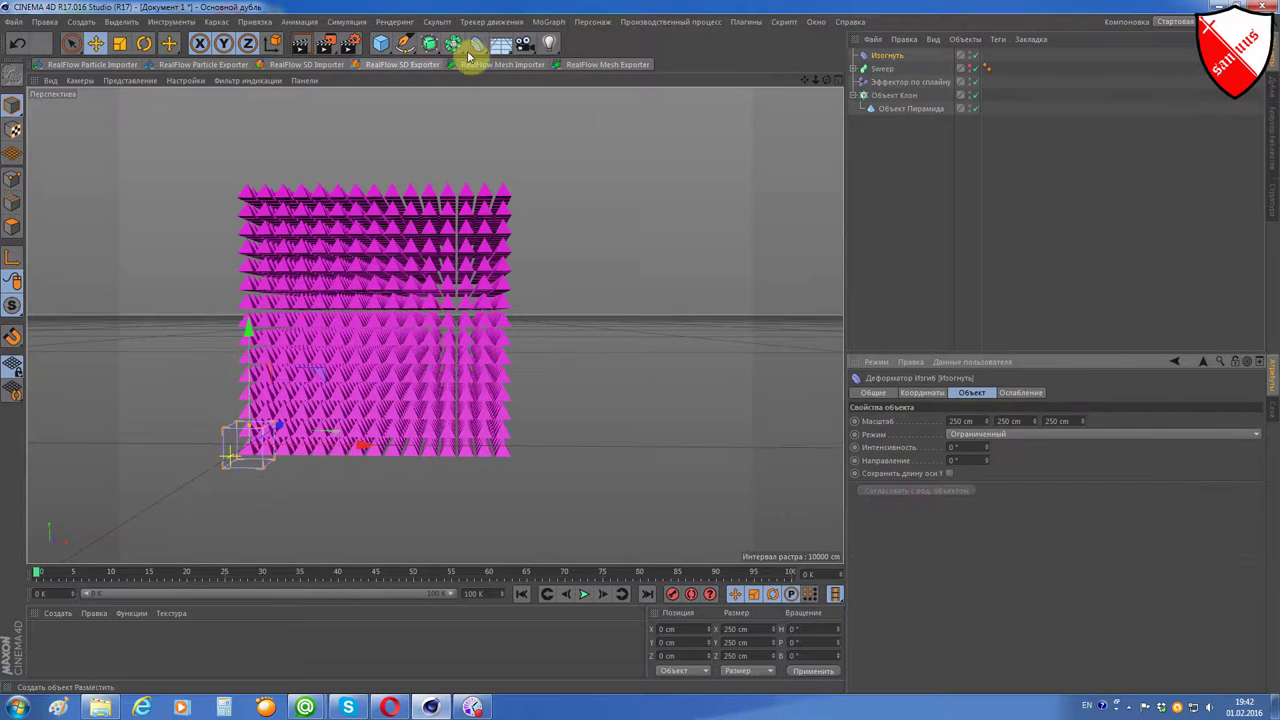
click(473, 50)
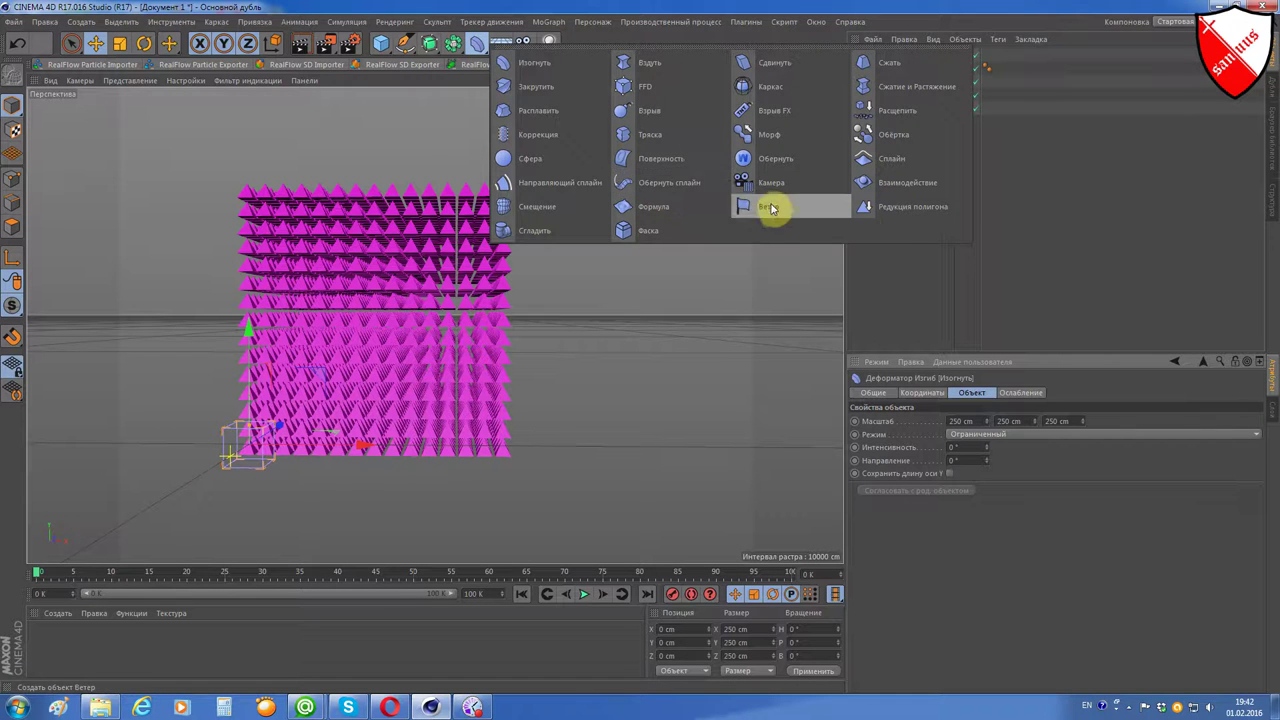
click(881, 58)
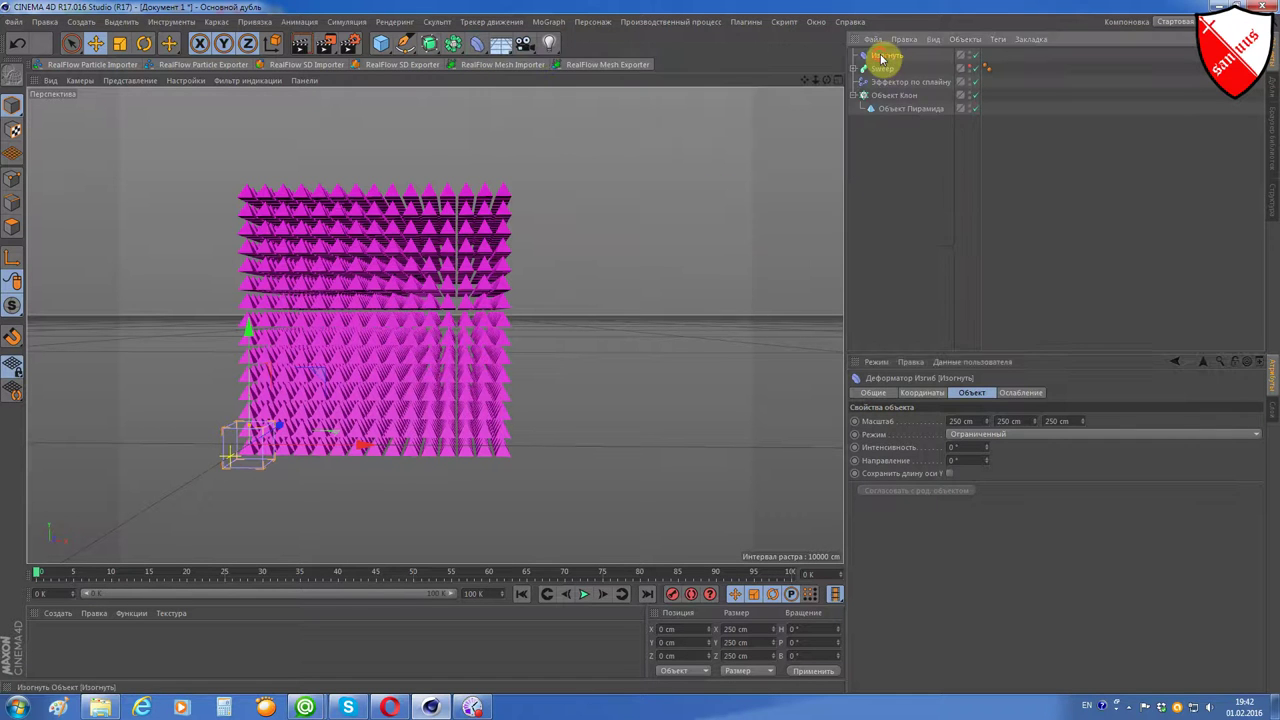
key(Delete)
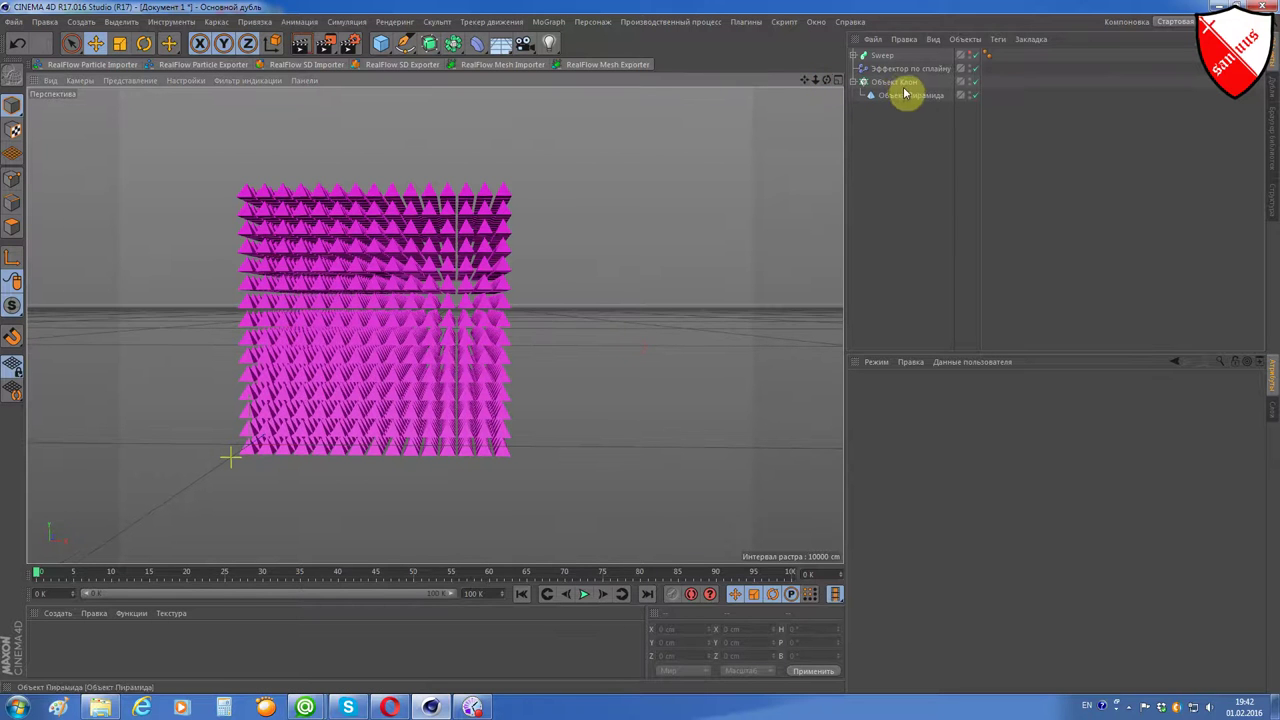
- Select Объект Клон and check the Spline effector at 100% in its Эффекторы list
click(853, 82)
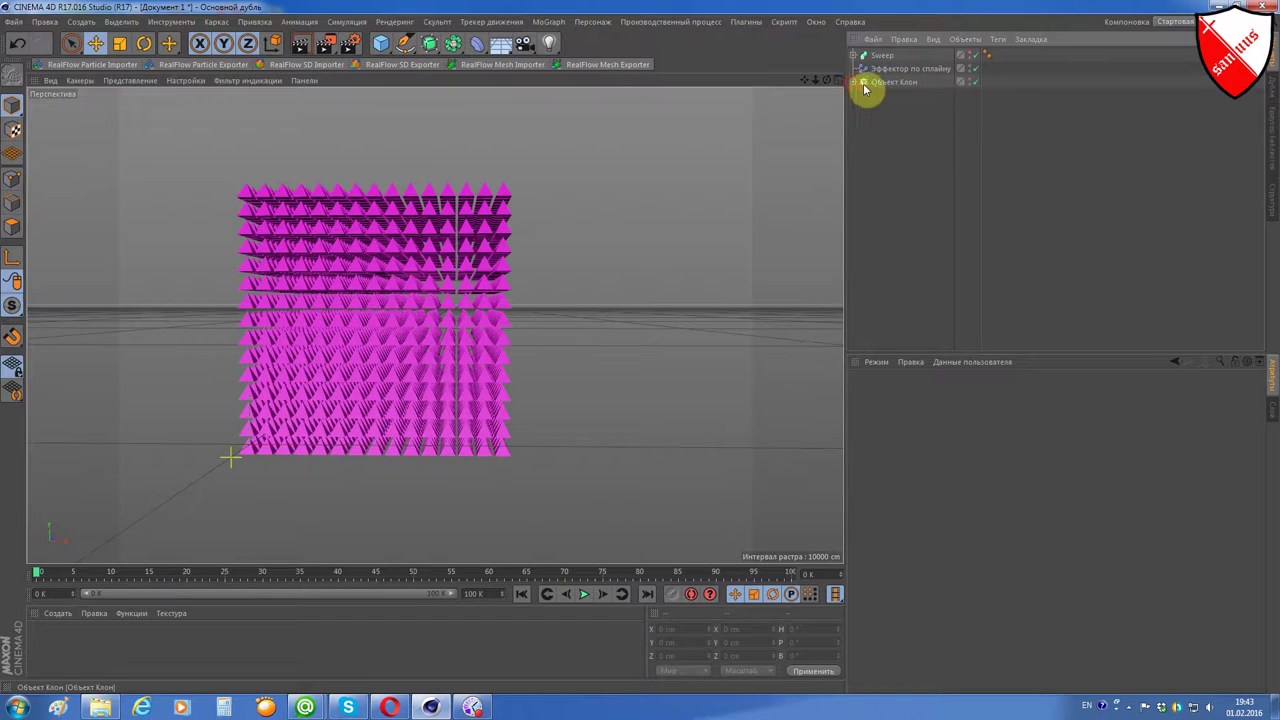
click(855, 82)
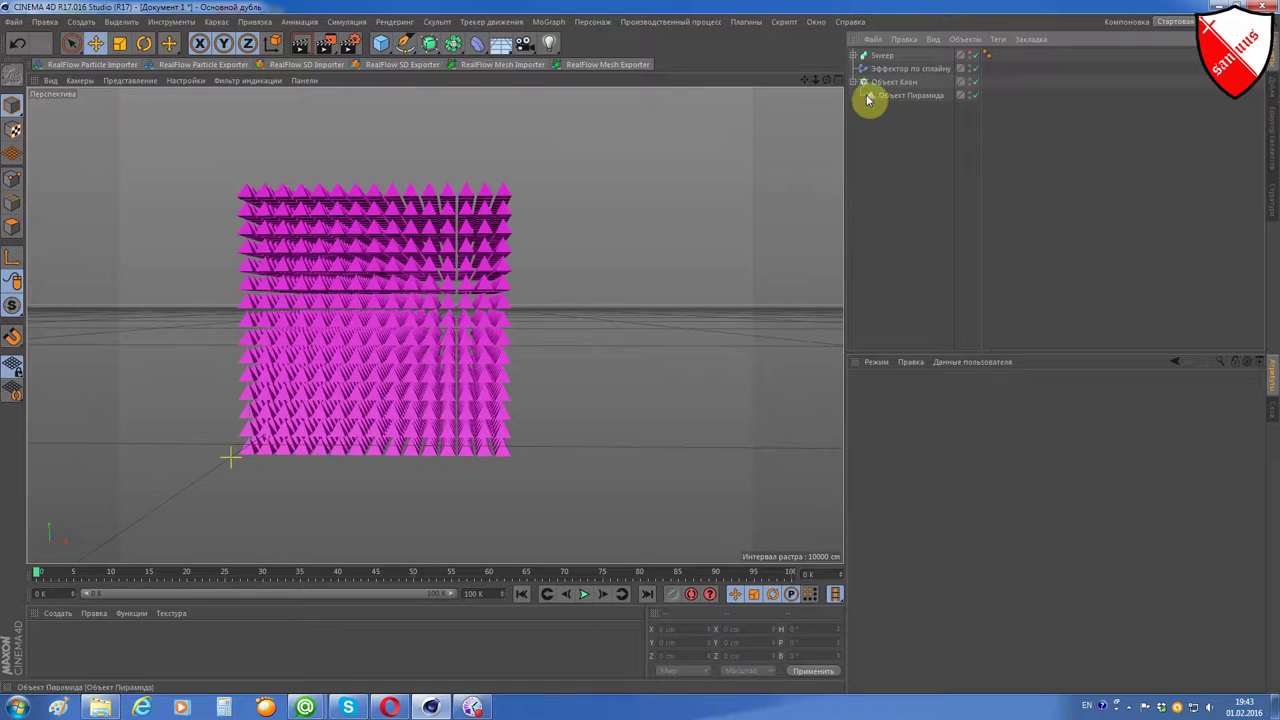
click(853, 82)
click(879, 83)
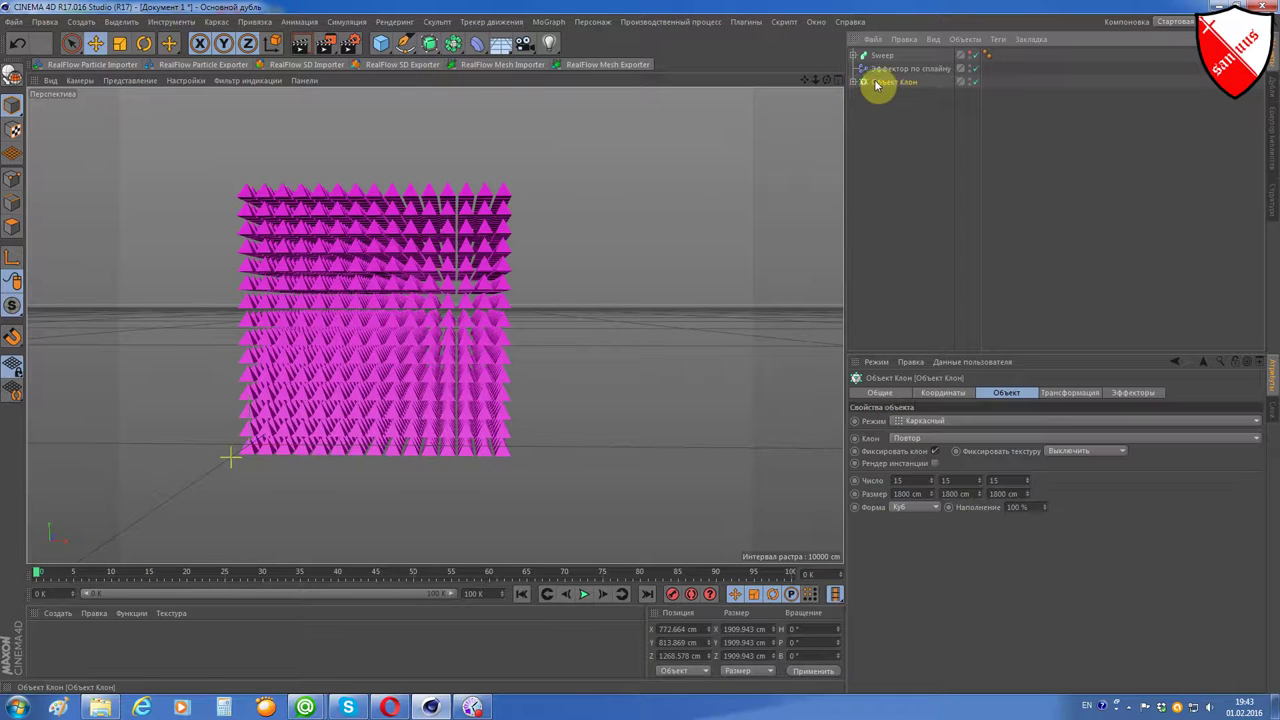
click(906, 69)
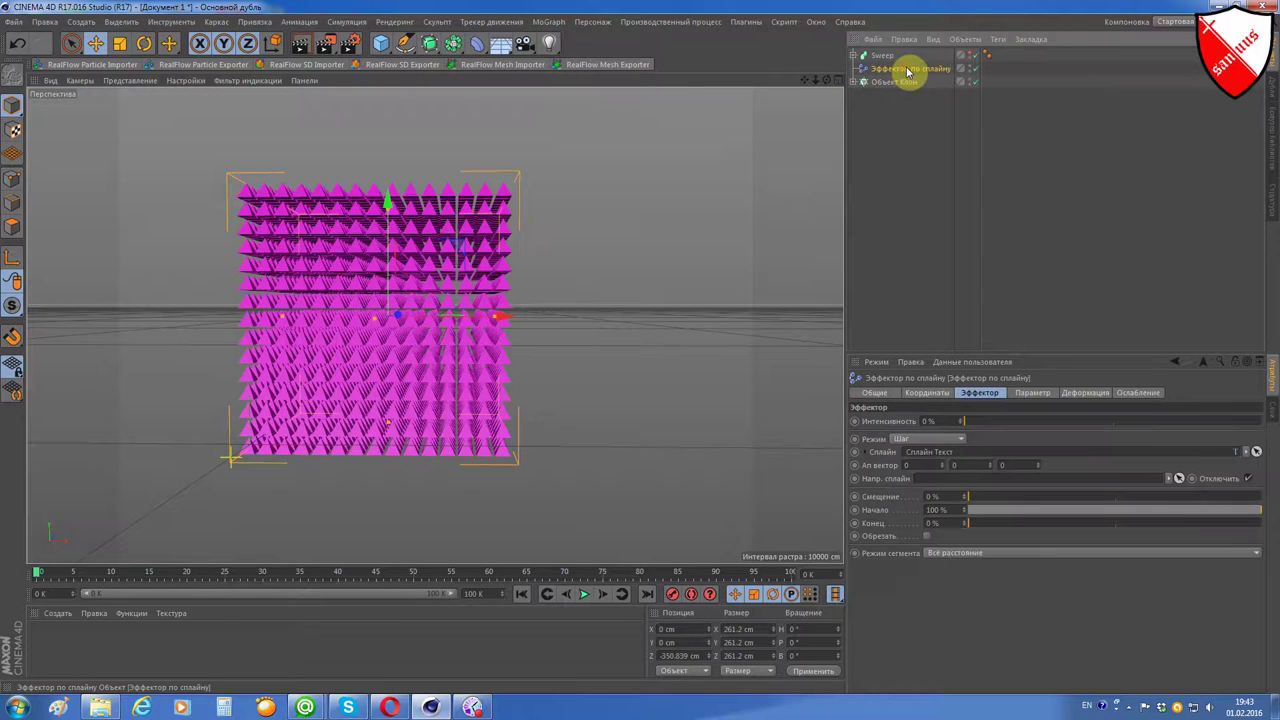
click(1138, 393)
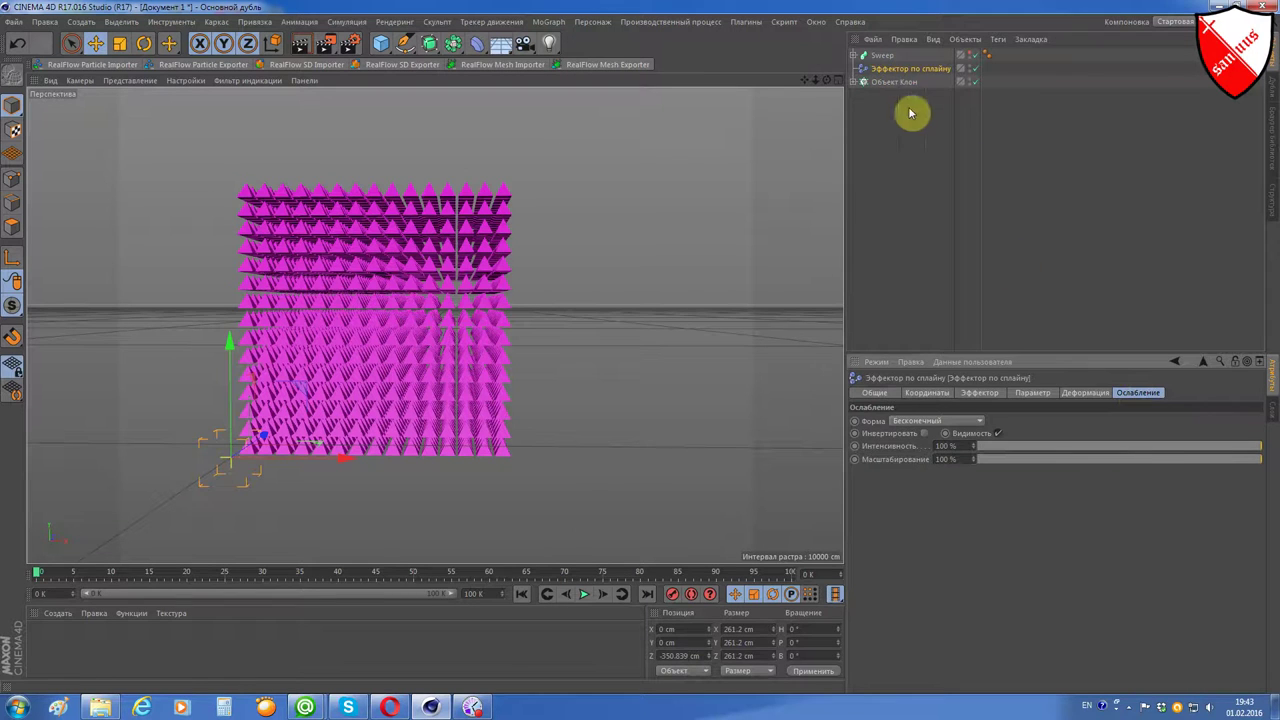
click(900, 82)
- Make the swept S visible, expand Sweep to show its circle and text splines, and orbit
click(1132, 393)
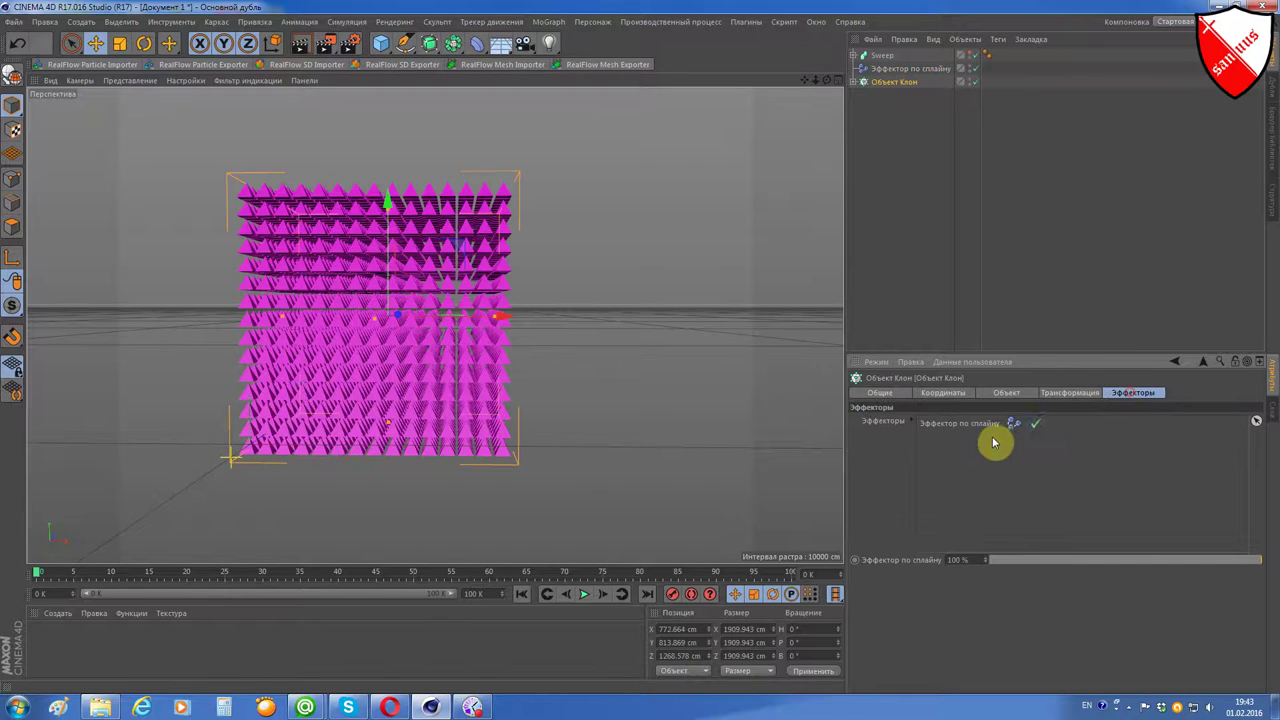
click(855, 82)
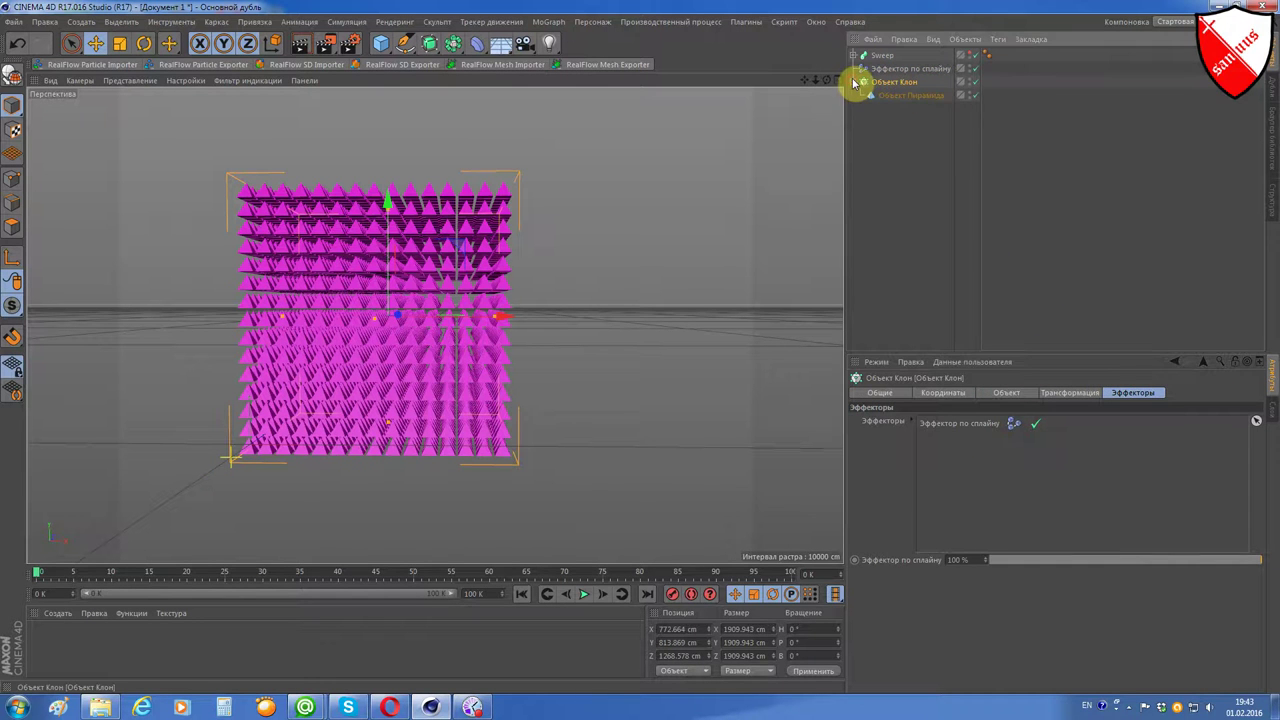
click(965, 54)
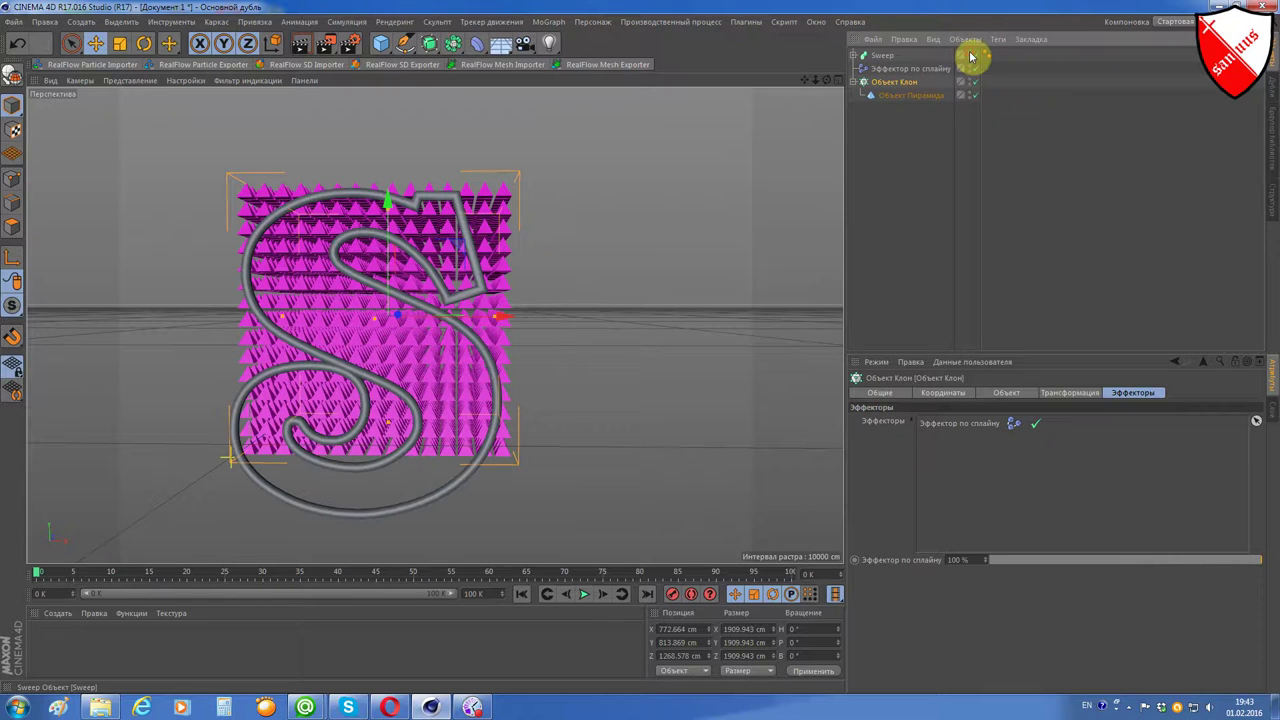
click(855, 55)
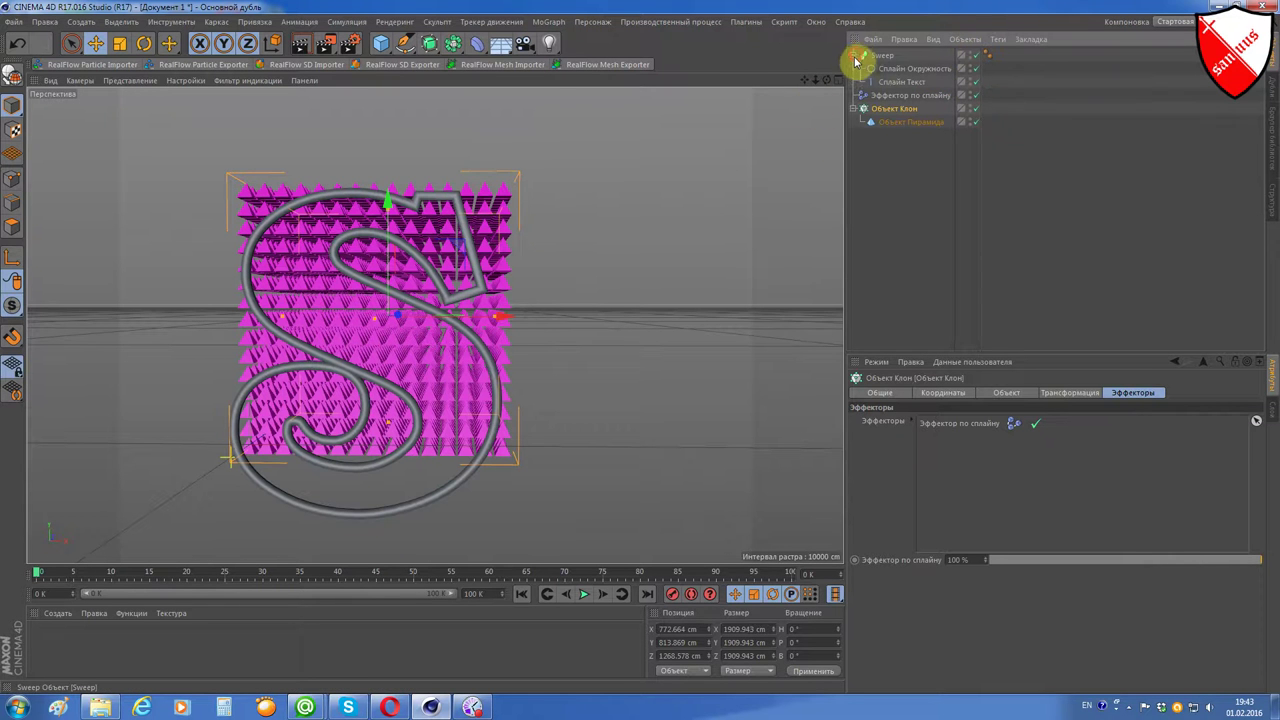
drag(826, 79, 840, 82)
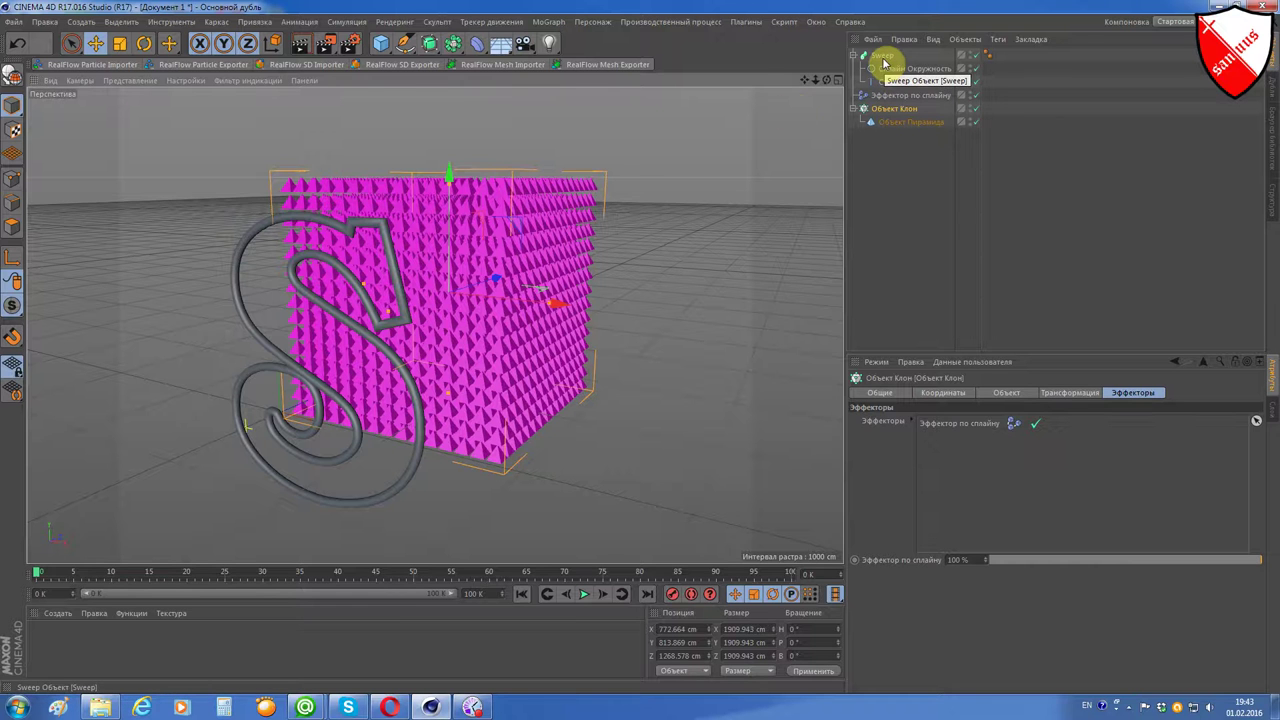
- Select Эффектор по сплайну and link Сплайн Текст into its Spline field
scroll(337, 337, up, 2)
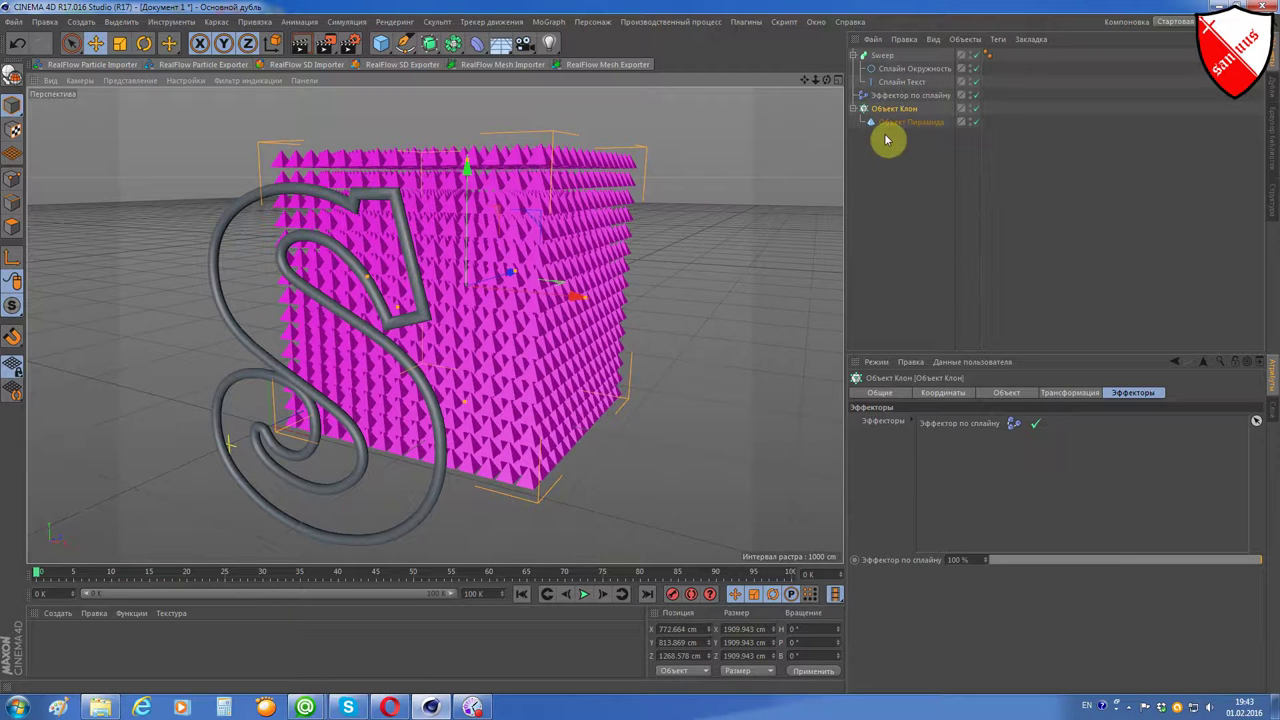
click(915, 96)
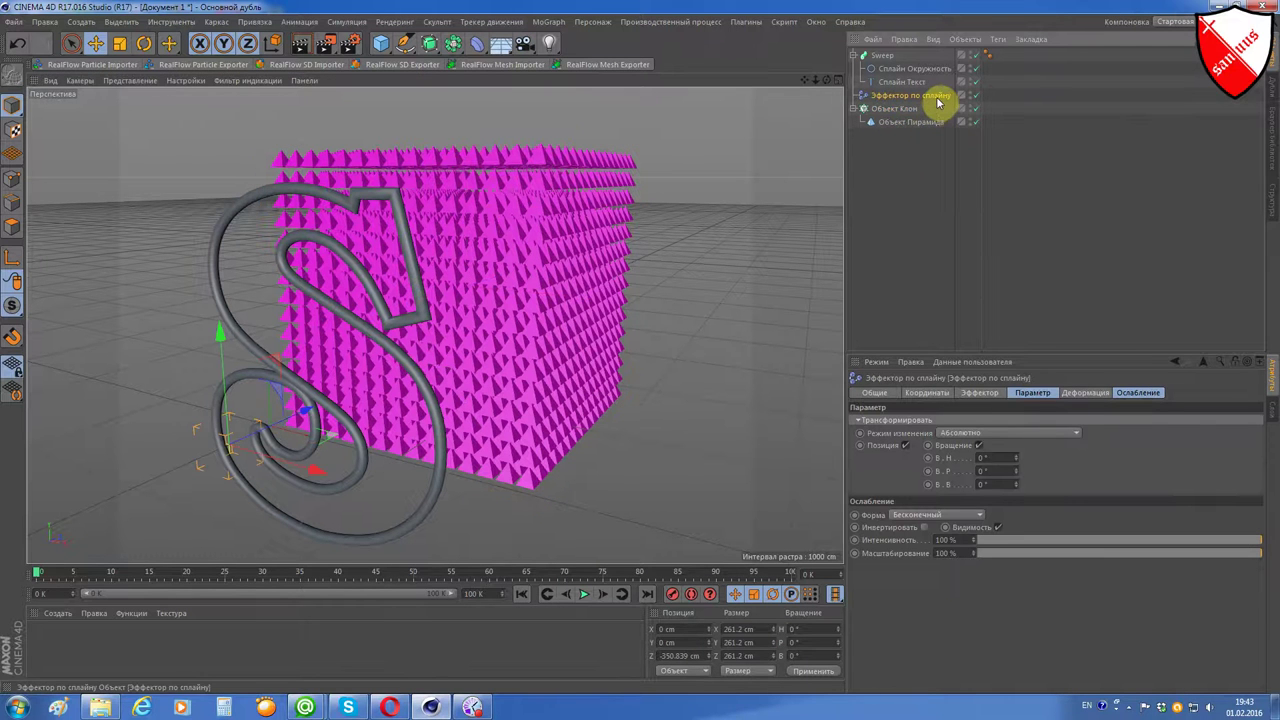
click(986, 400)
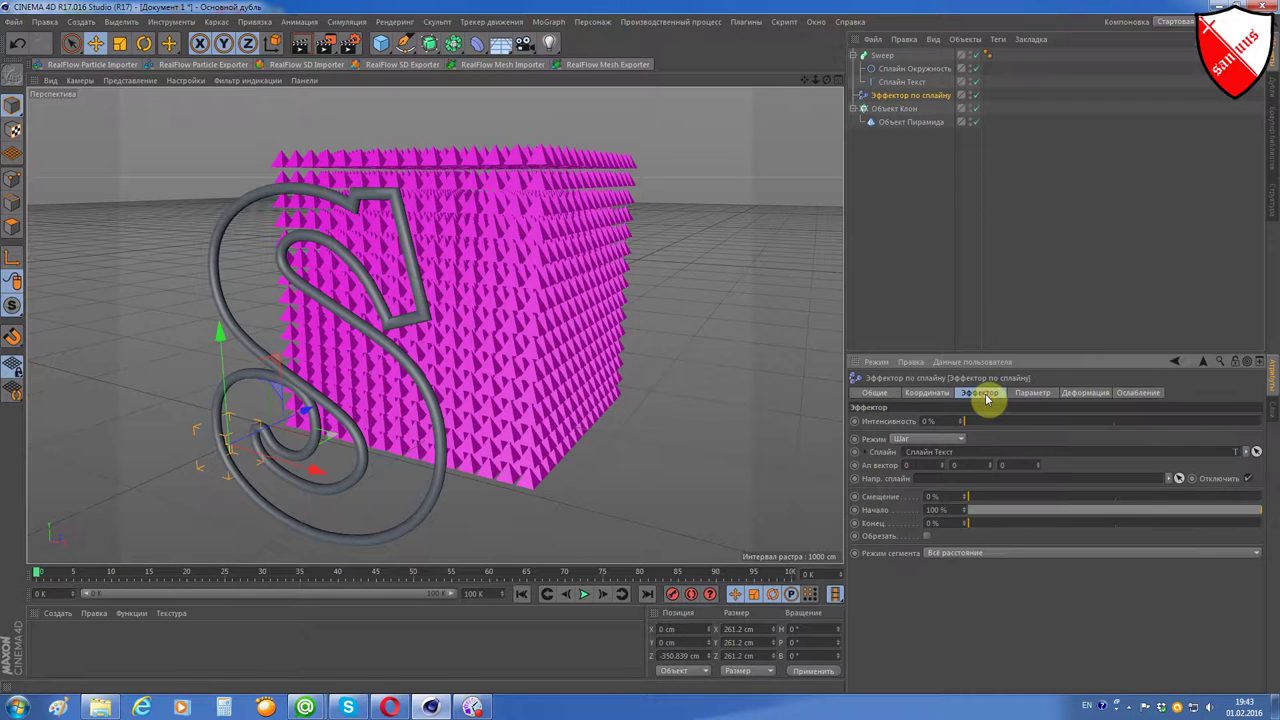
click(907, 83)
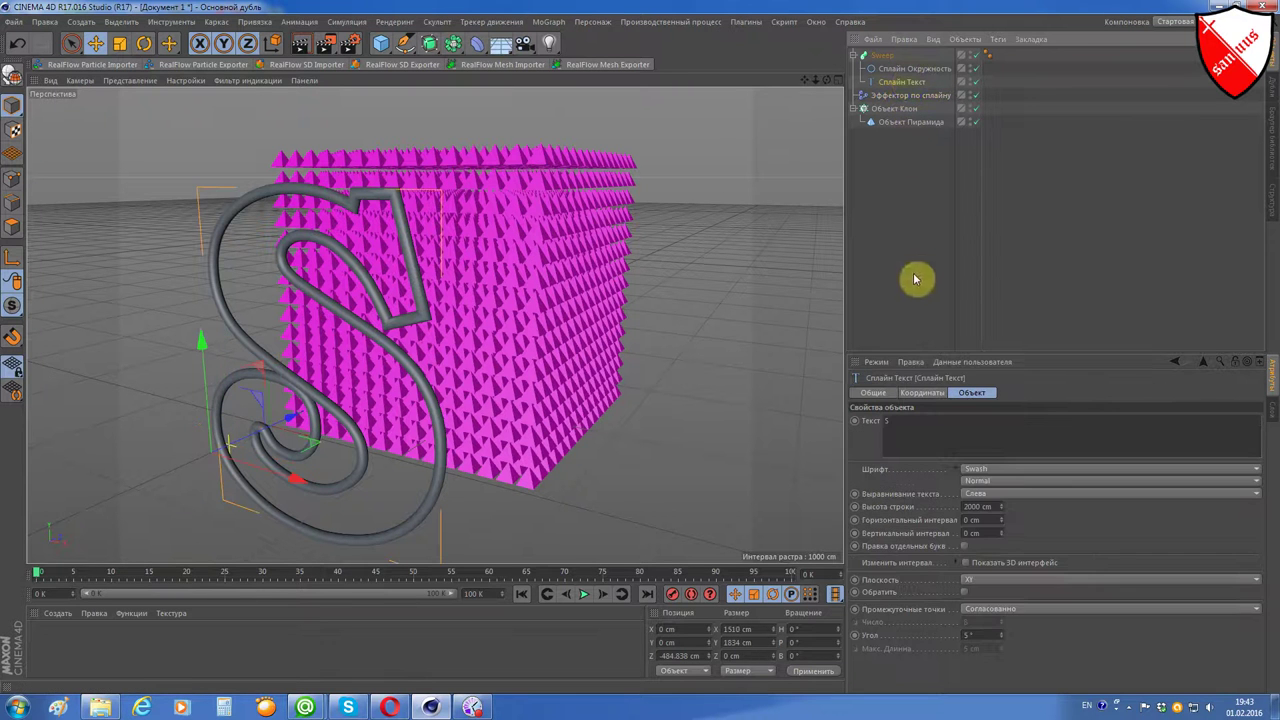
key(ctrl+z)
drag(922, 110, 975, 460)
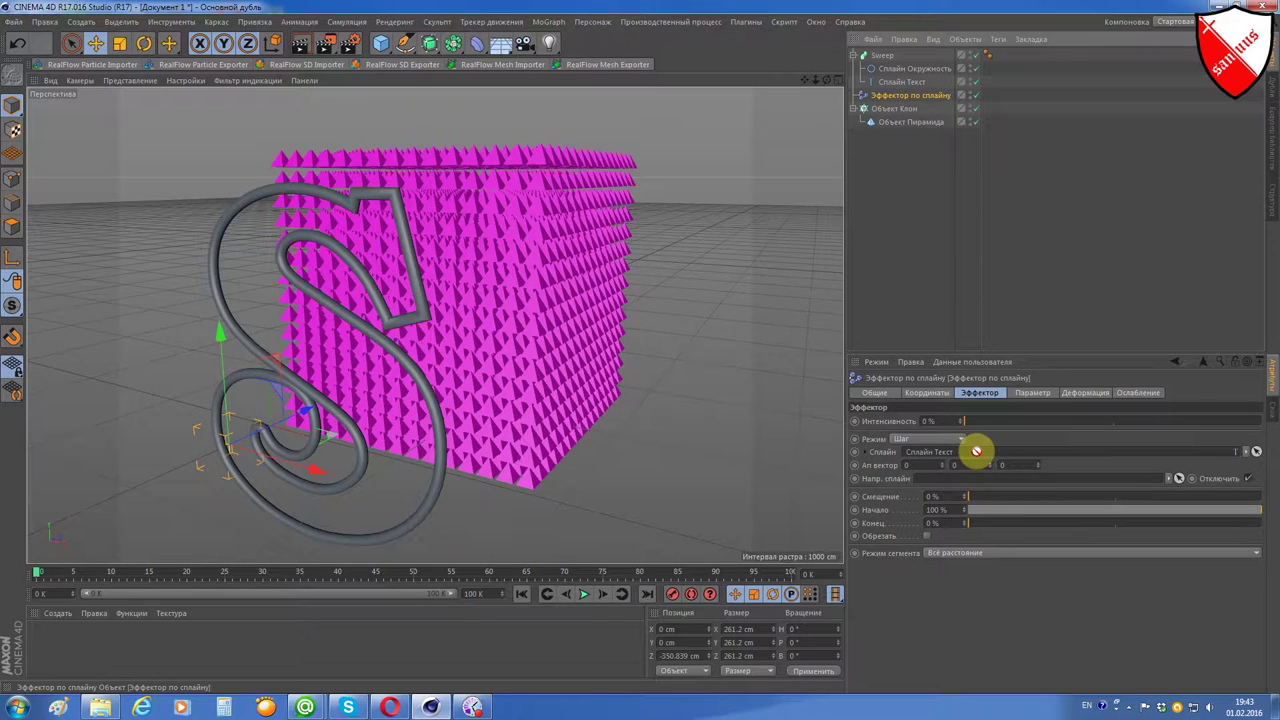
mouse_move(976, 451)
mouse_down()
mouse_move(913, 93)
mouse_move(981, 457)
mouse_up()
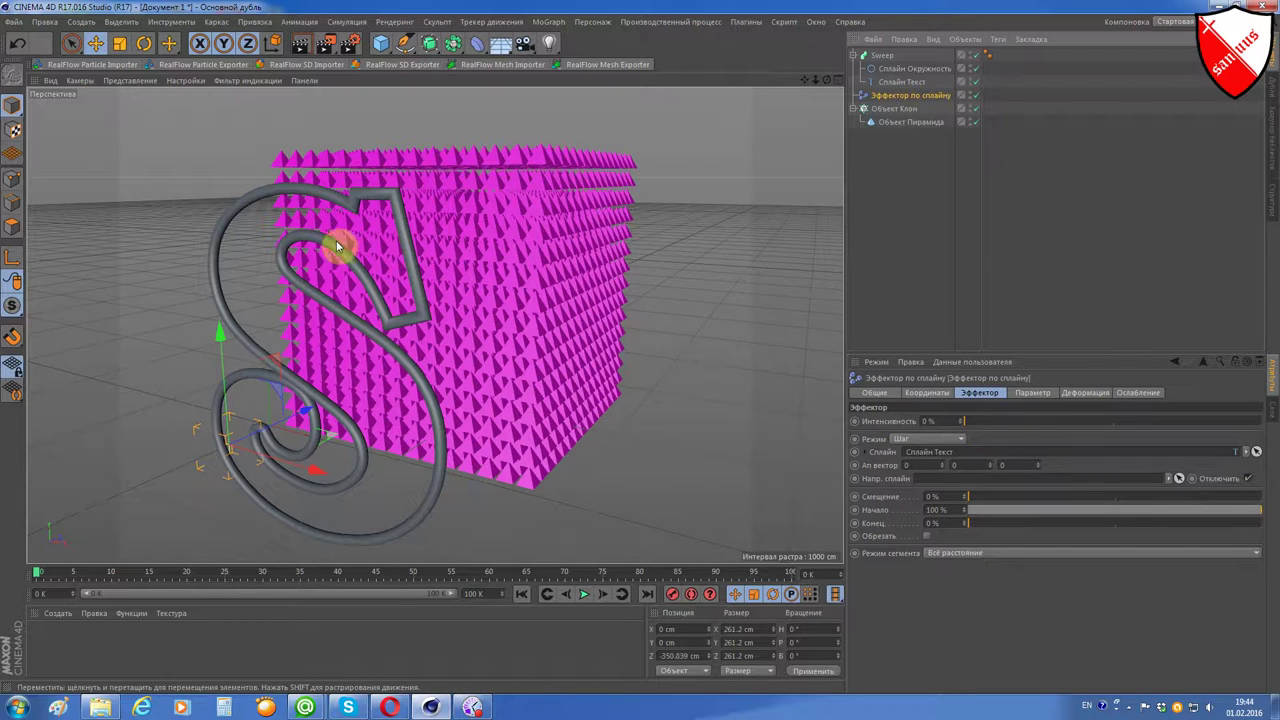
click(1032, 394)
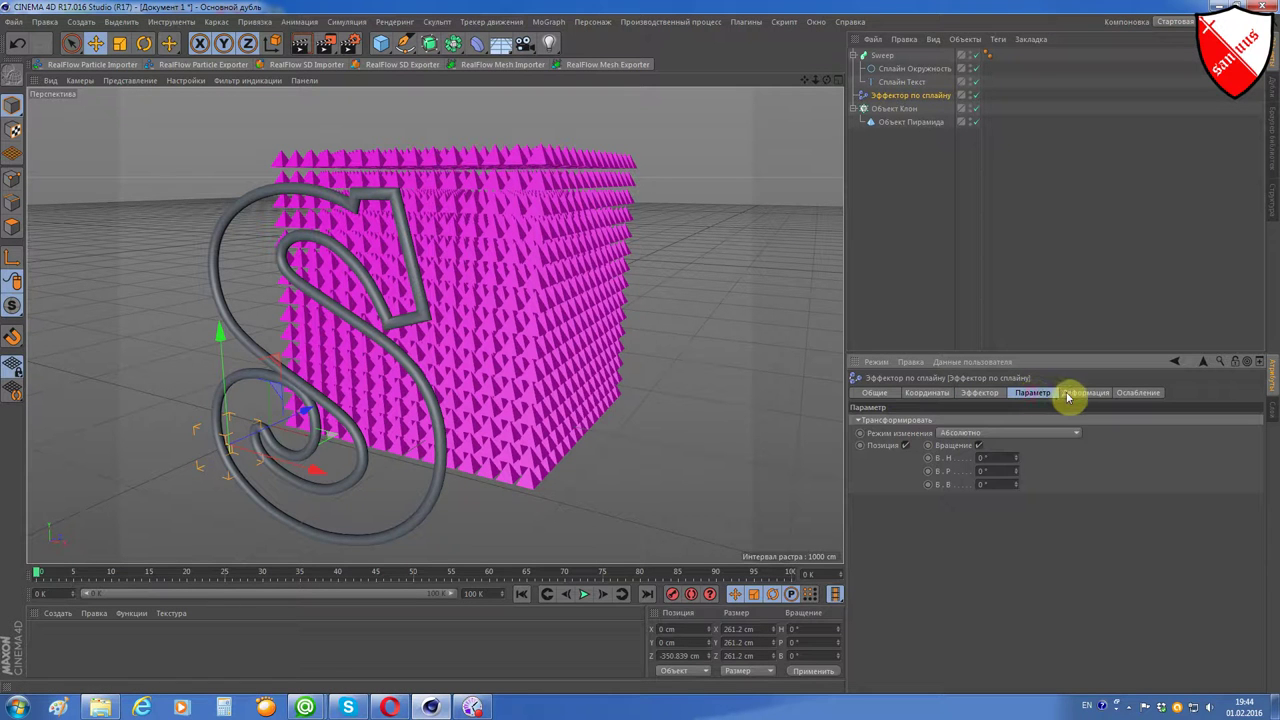
click(1078, 398)
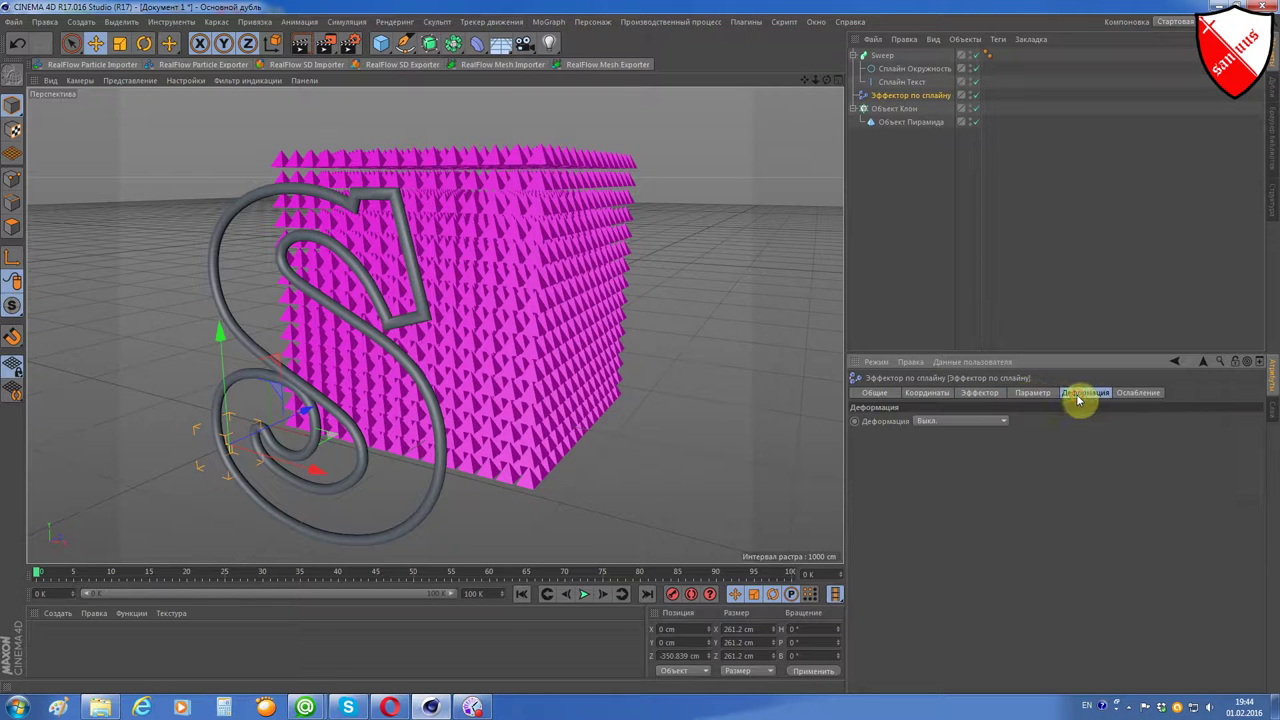
click(1150, 394)
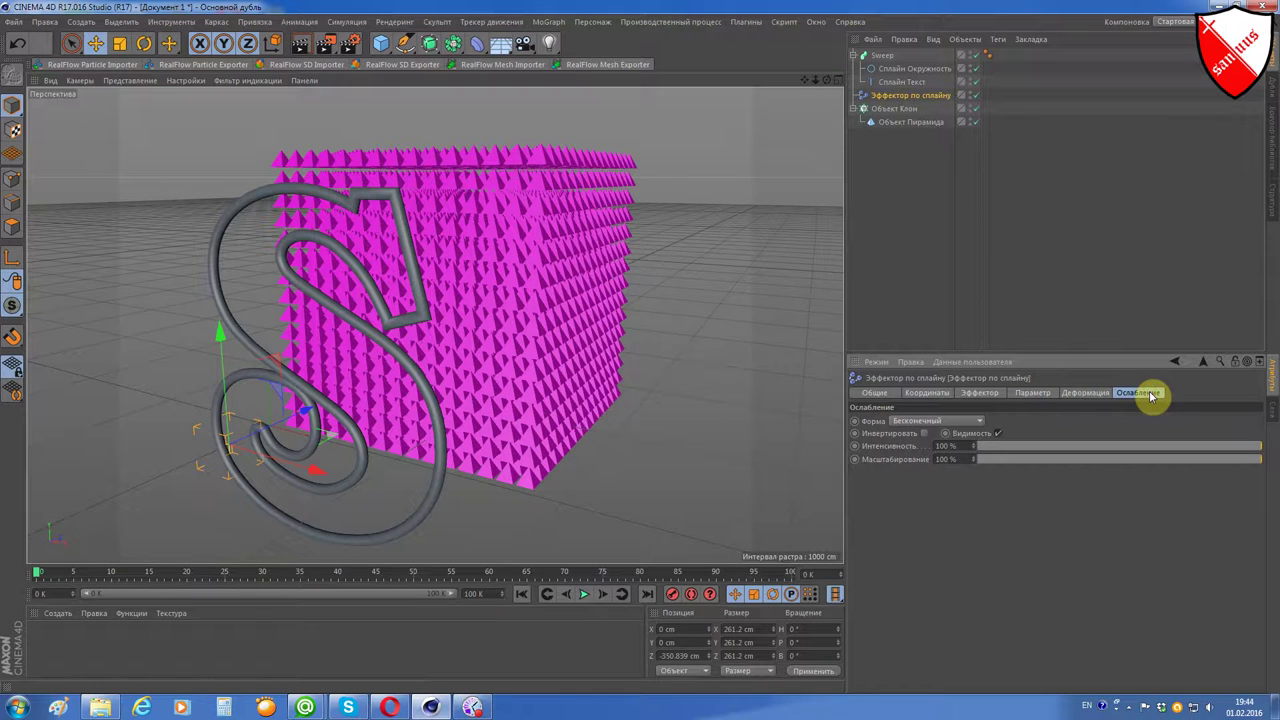
click(1037, 394)
click(1066, 394)
click(1032, 394)
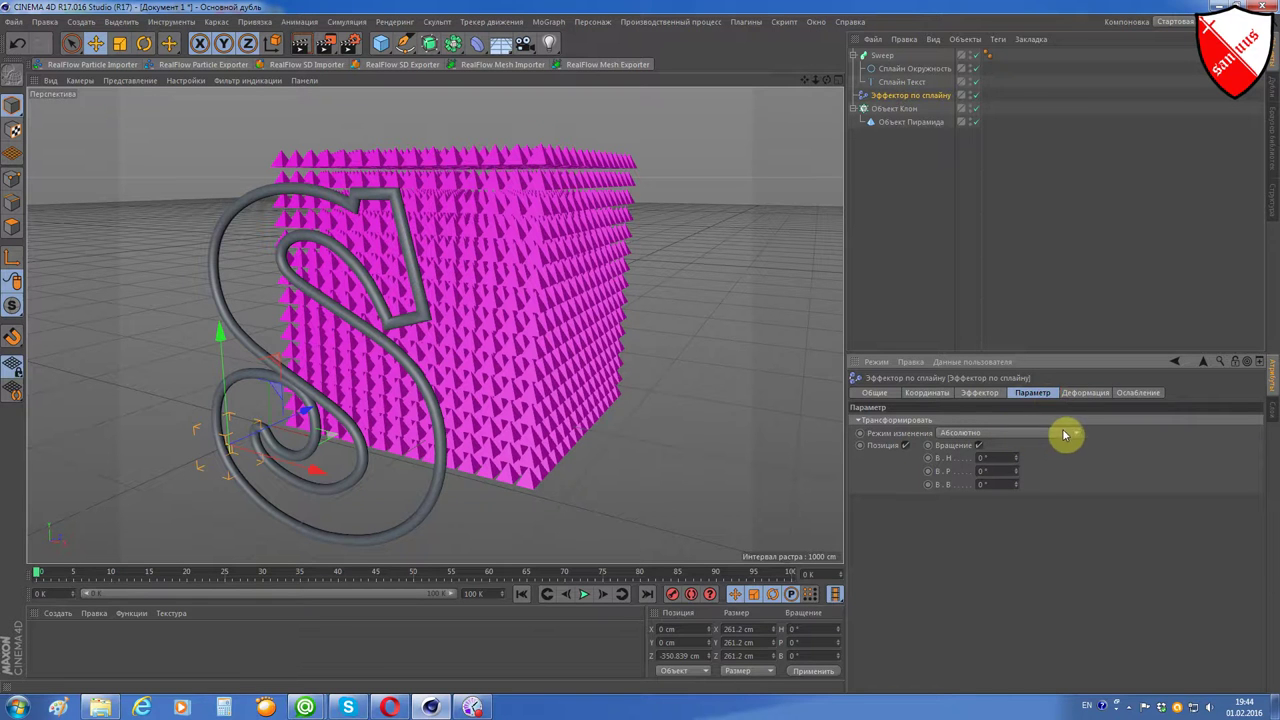
click(1057, 434)
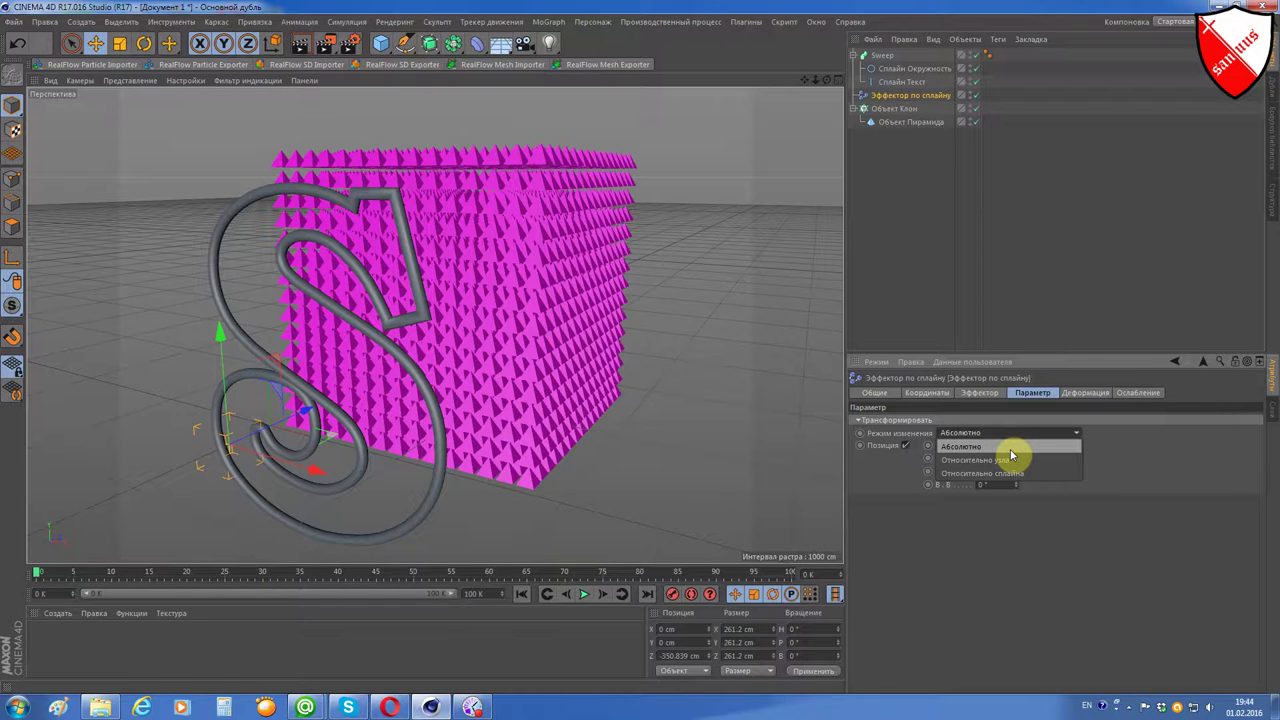
click(1011, 451)
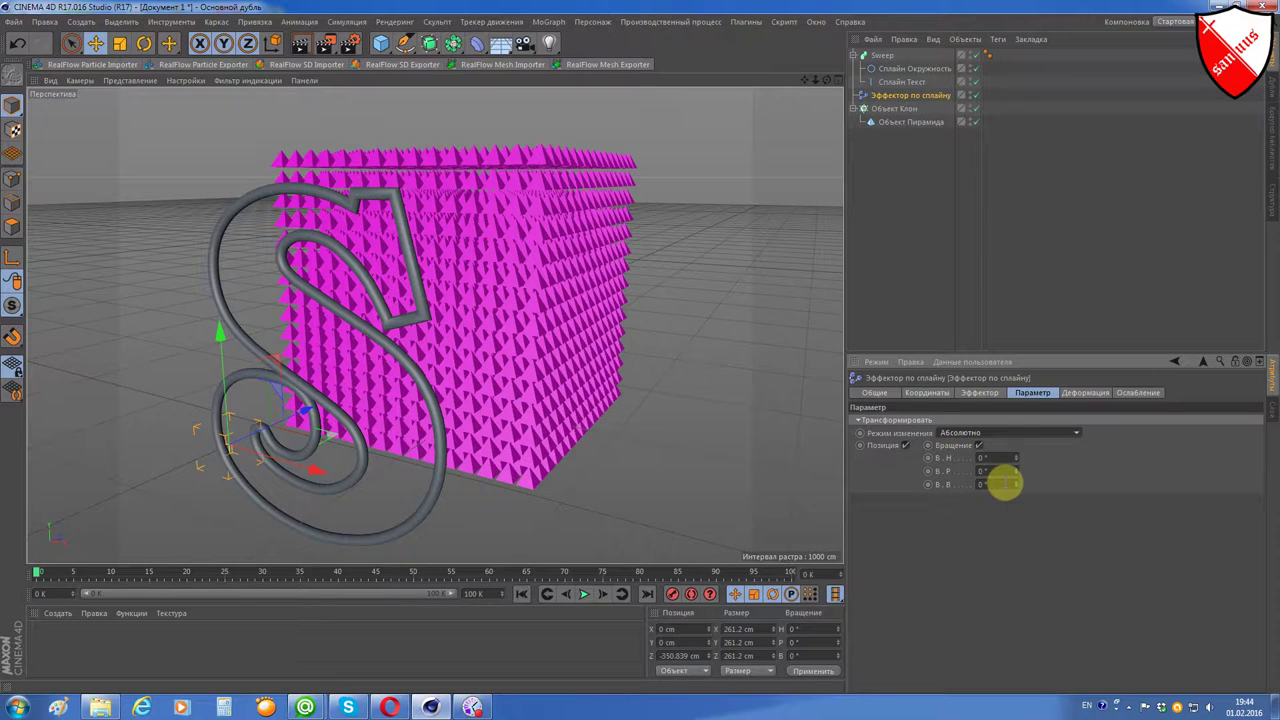
click(997, 396)
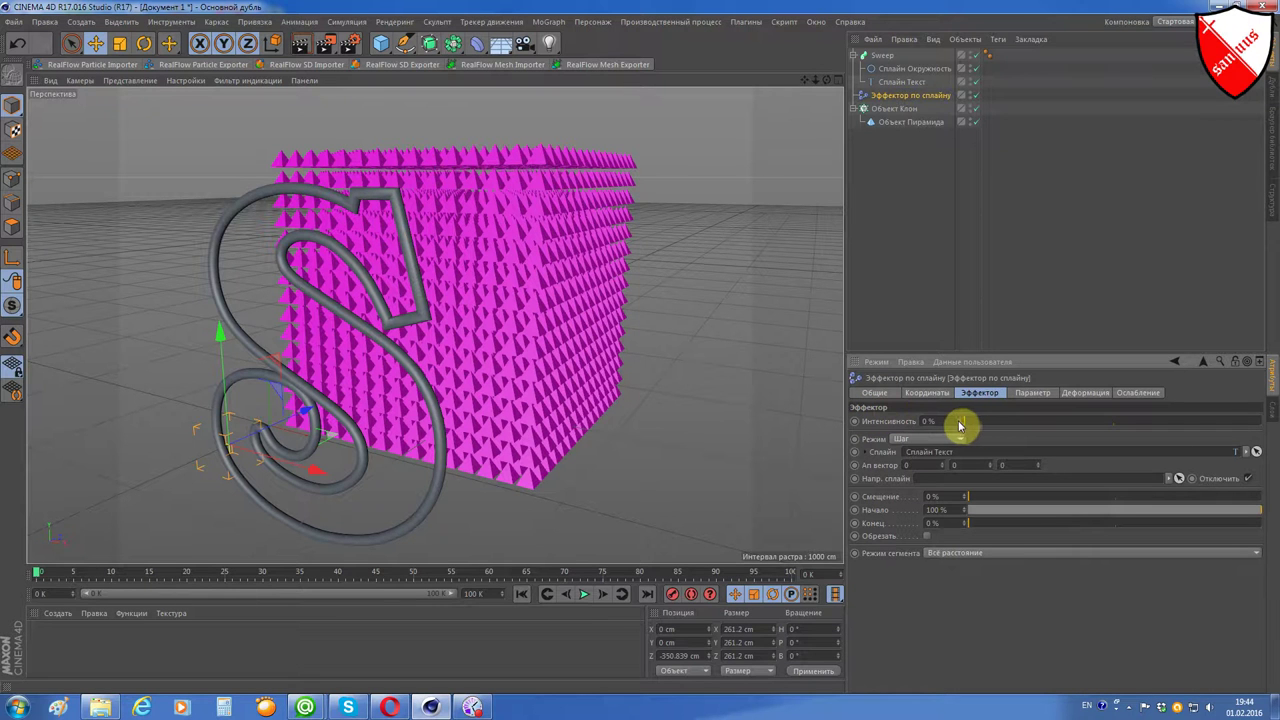
- Raise the Spline Effector's intensity from 0% to 100%
drag(973, 426, 1274, 447)
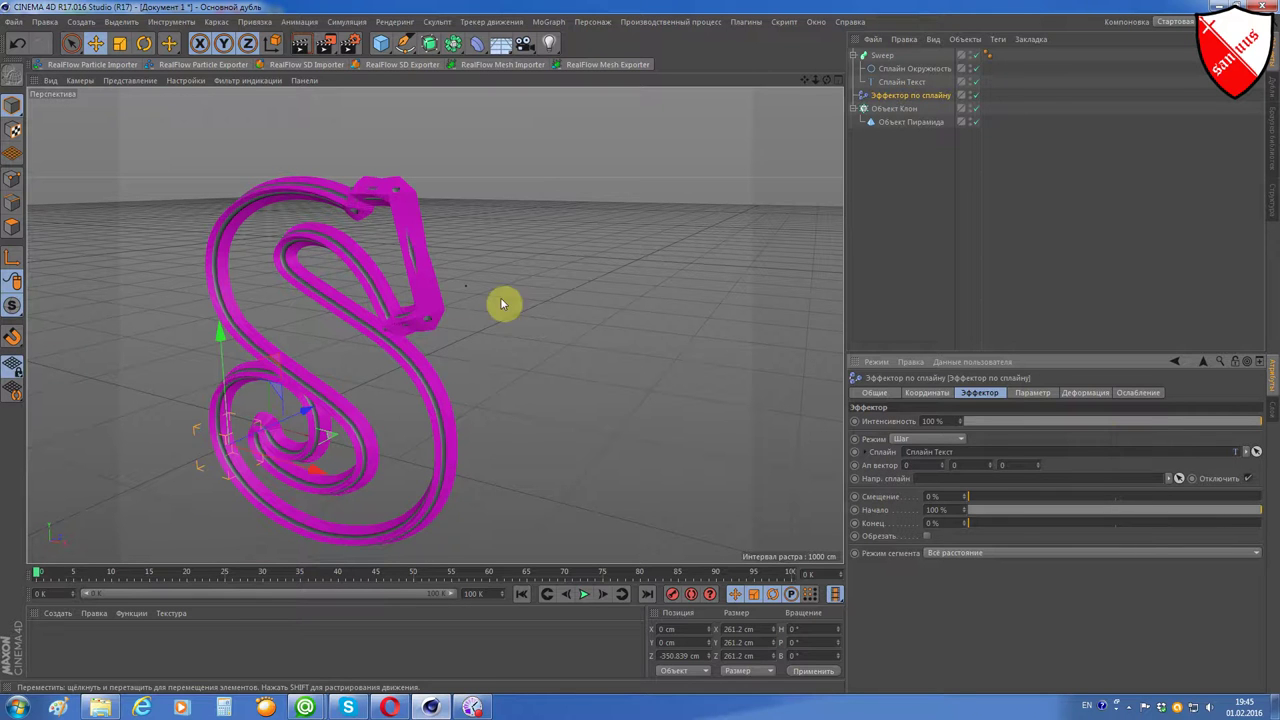
- Hide the grey Sweep tube and zoom in on the clone S
click(971, 57)
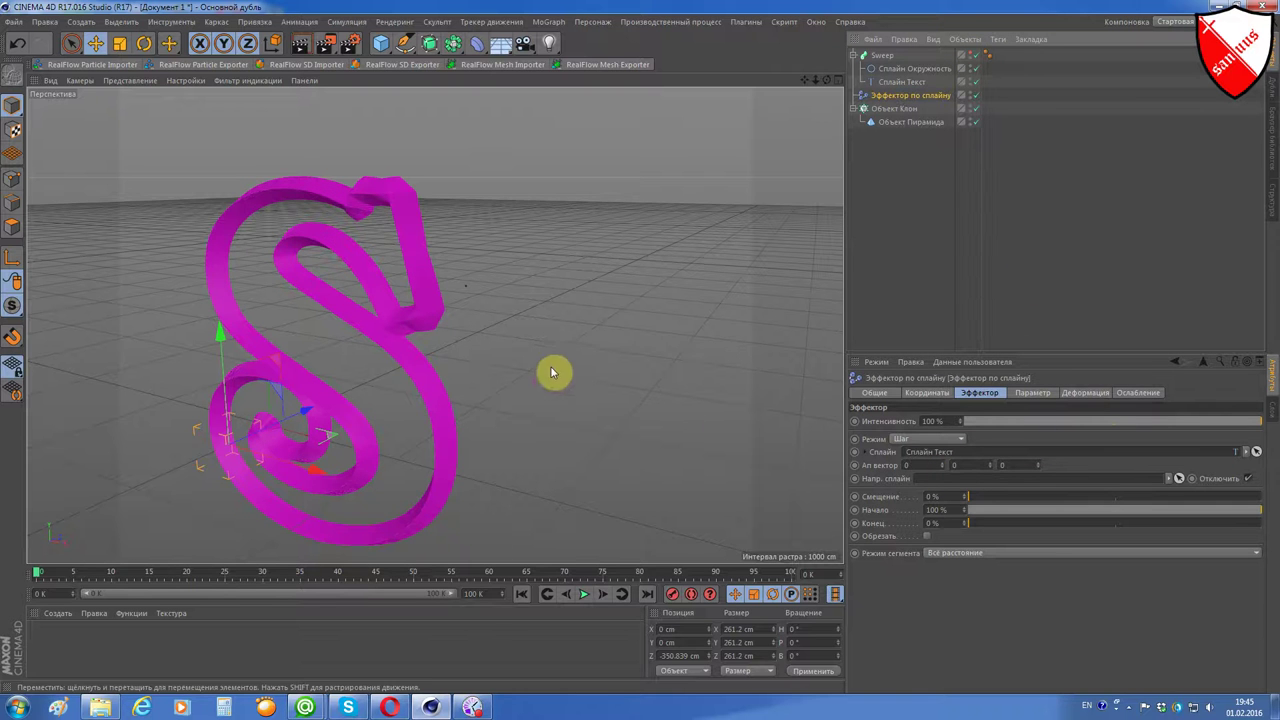
scroll(391, 409, up, 2)
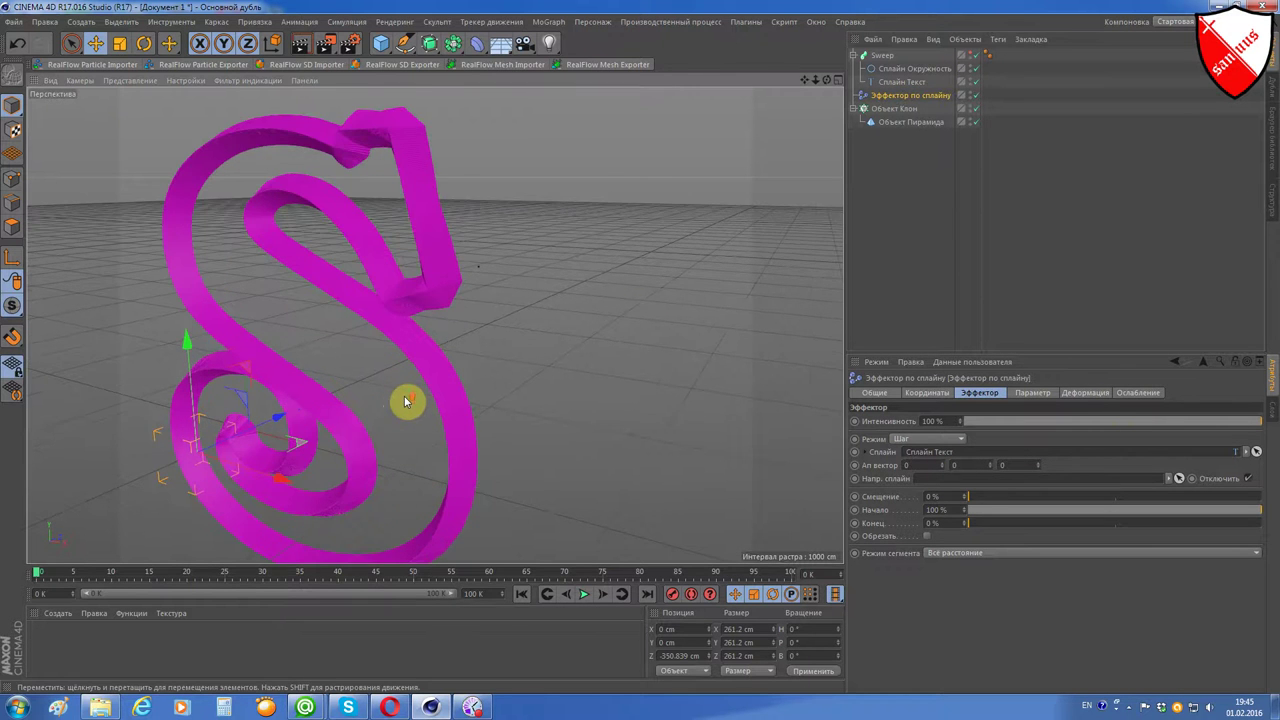
scroll(405, 401, up, 2)
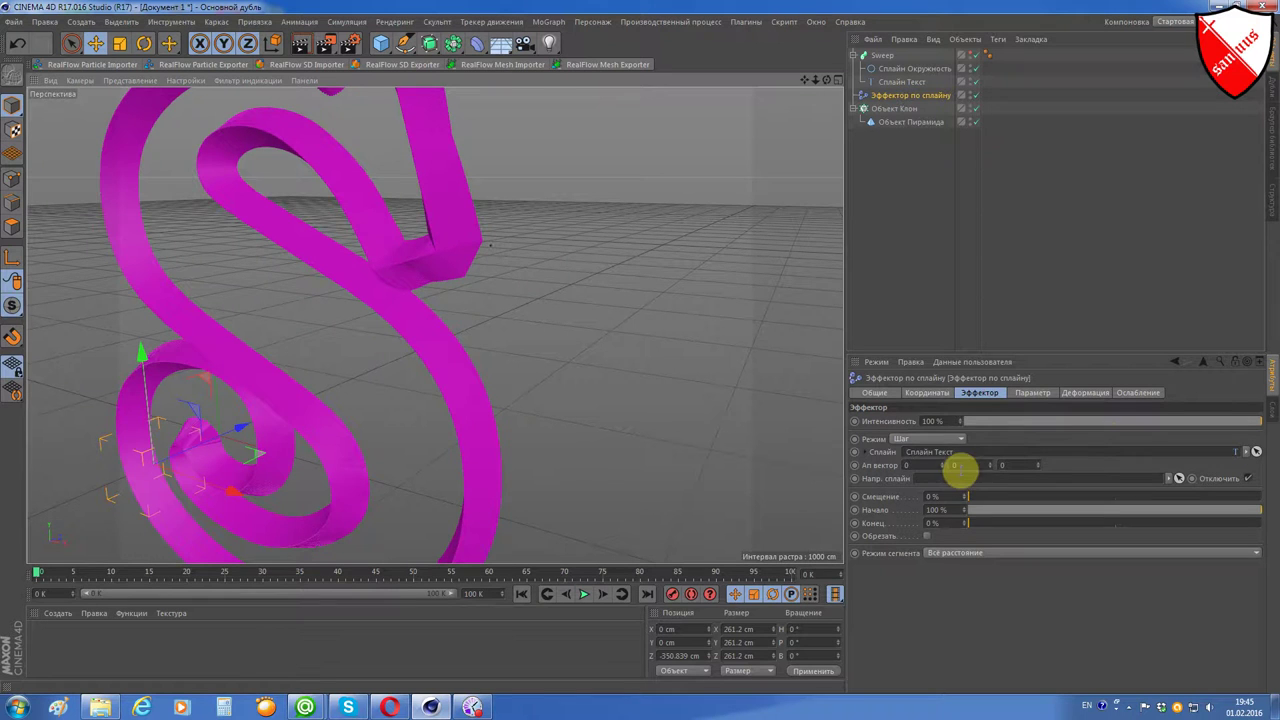
- Test Up Vector X and Offset values, returning both to 0
click(943, 467)
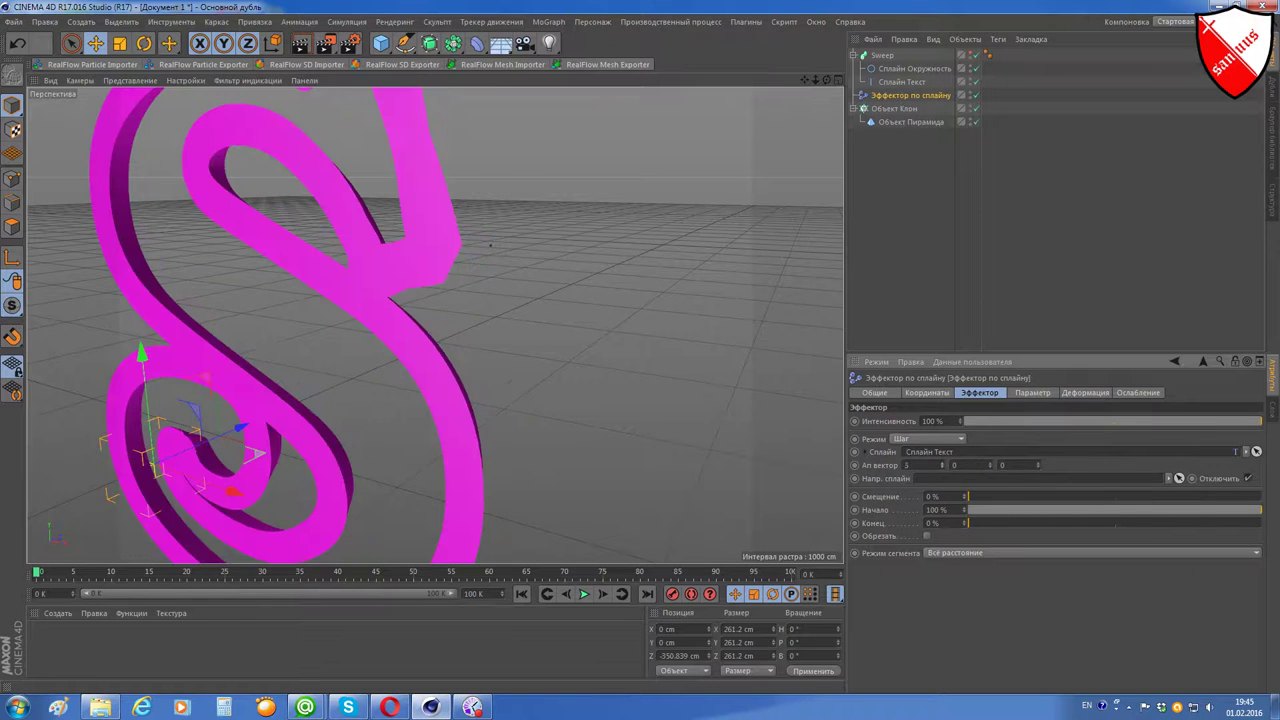
click(934, 466)
key(ctrl+z)
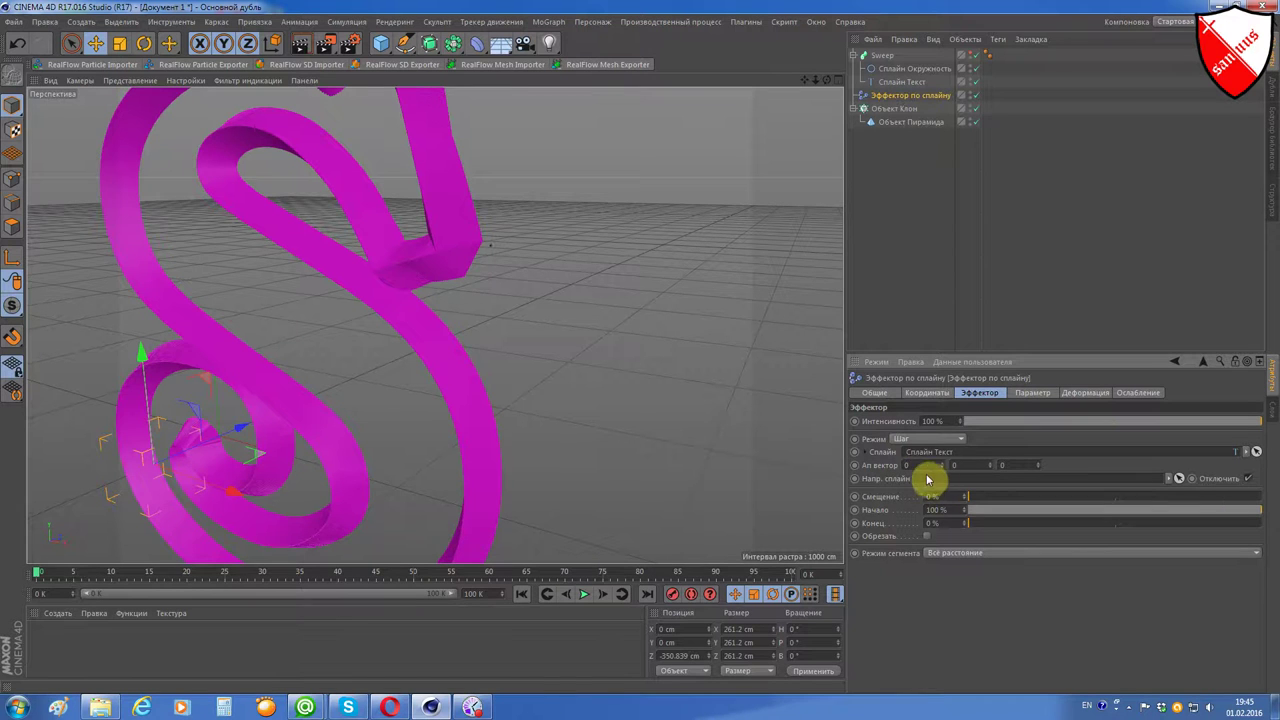
key(h)
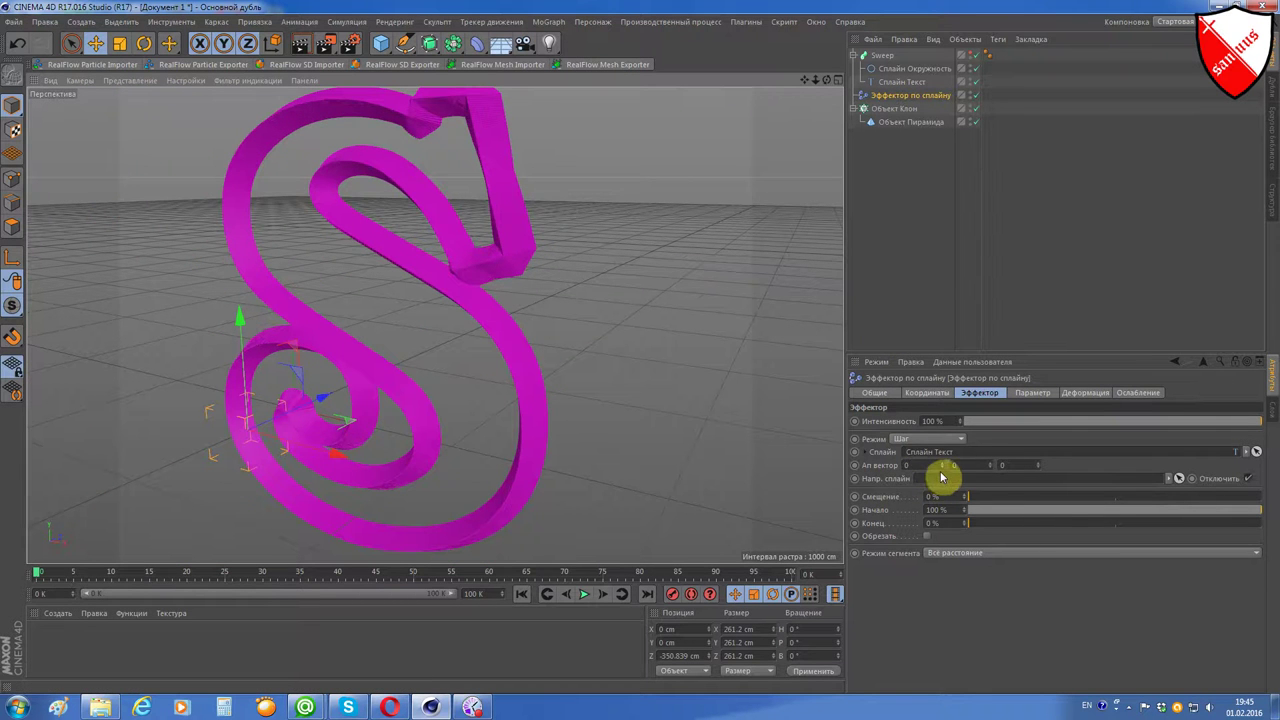
mouse_move(1008, 497)
mouse_down()
mouse_move(1235, 493)
mouse_move(971, 520)
mouse_move(1265, 508)
mouse_move(869, 523)
mouse_up()
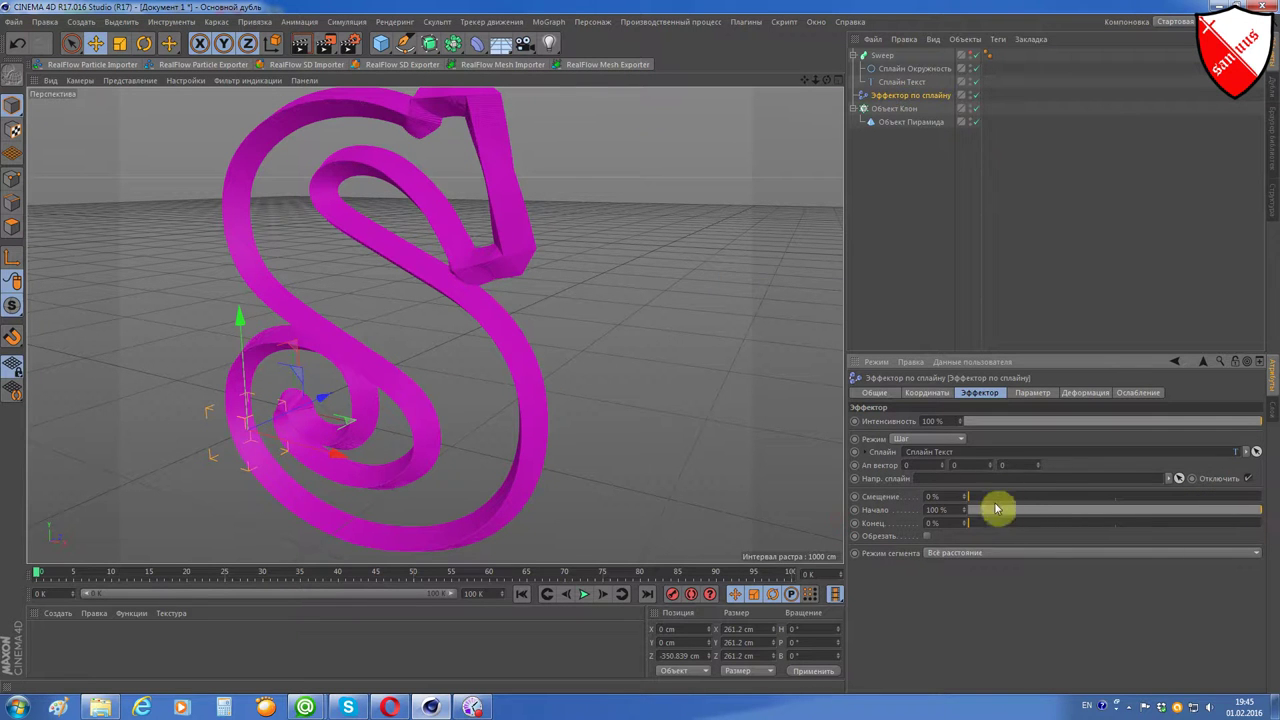
- Frame the S head-on and test Start and End trim, leaving them at 100% and 0%
key(h)
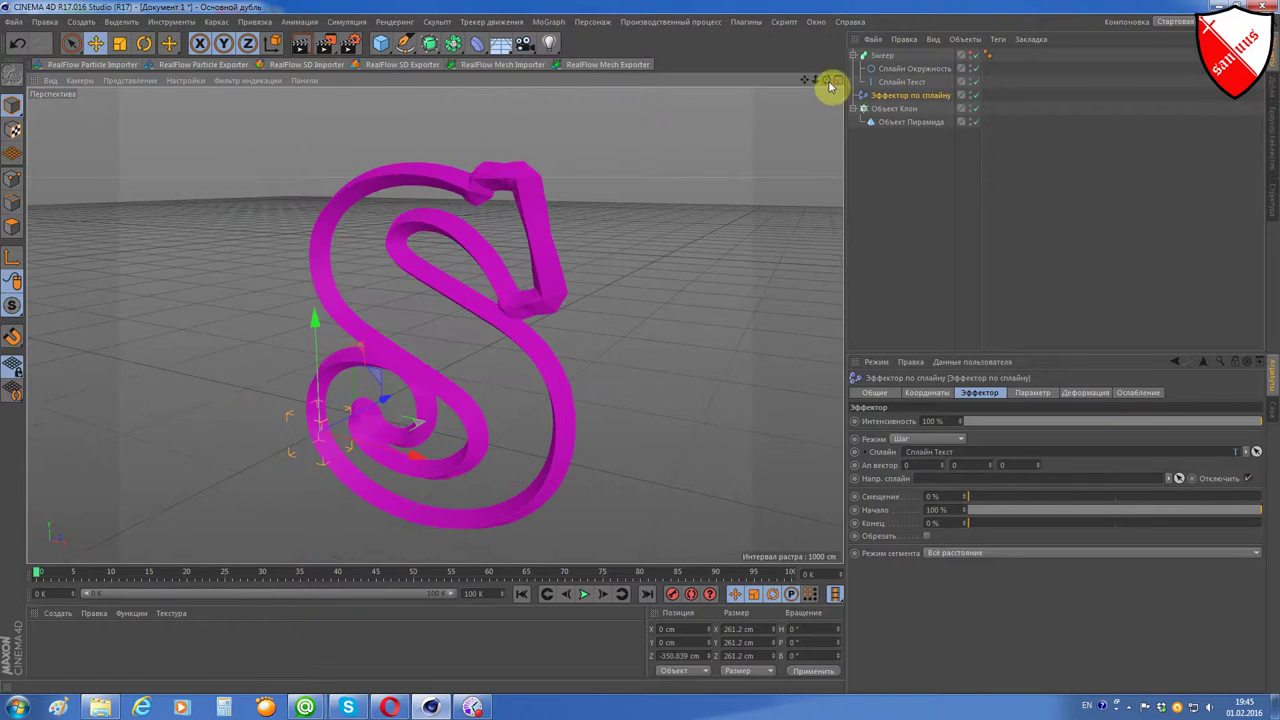
drag(827, 80, 995, 231)
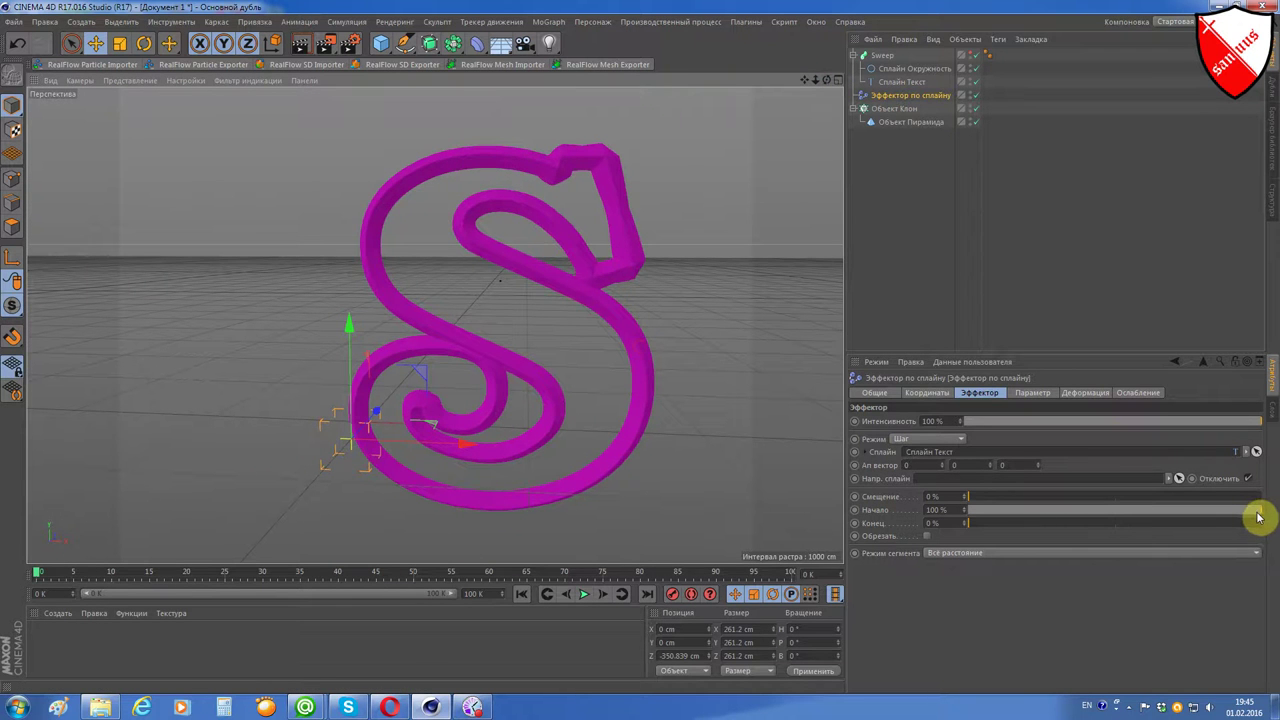
mouse_move(1258, 517)
mouse_down()
mouse_move(923, 517)
mouse_move(1272, 503)
mouse_up()
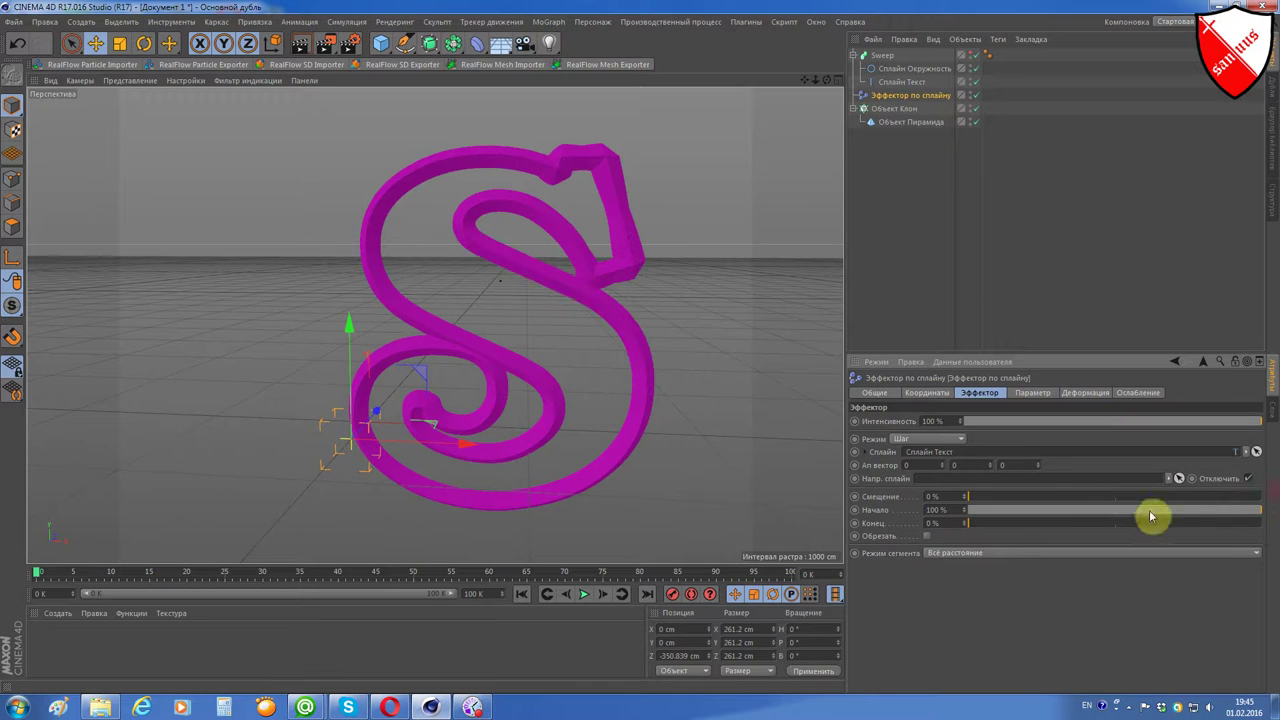
mouse_move(989, 526)
mouse_down()
mouse_move(1276, 516)
mouse_move(857, 537)
mouse_move(1275, 530)
mouse_move(820, 551)
mouse_up()
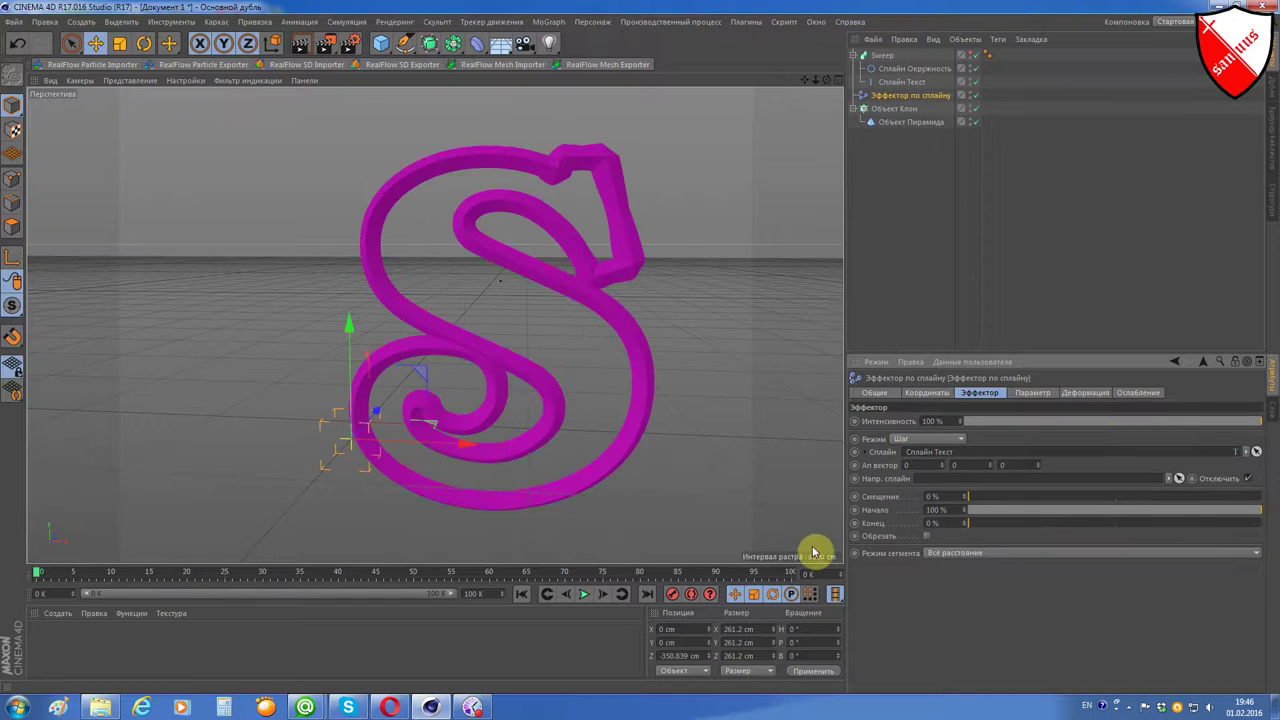
- Set segment mode to Случай, then to Одинаковое расстояние
click(995, 553)
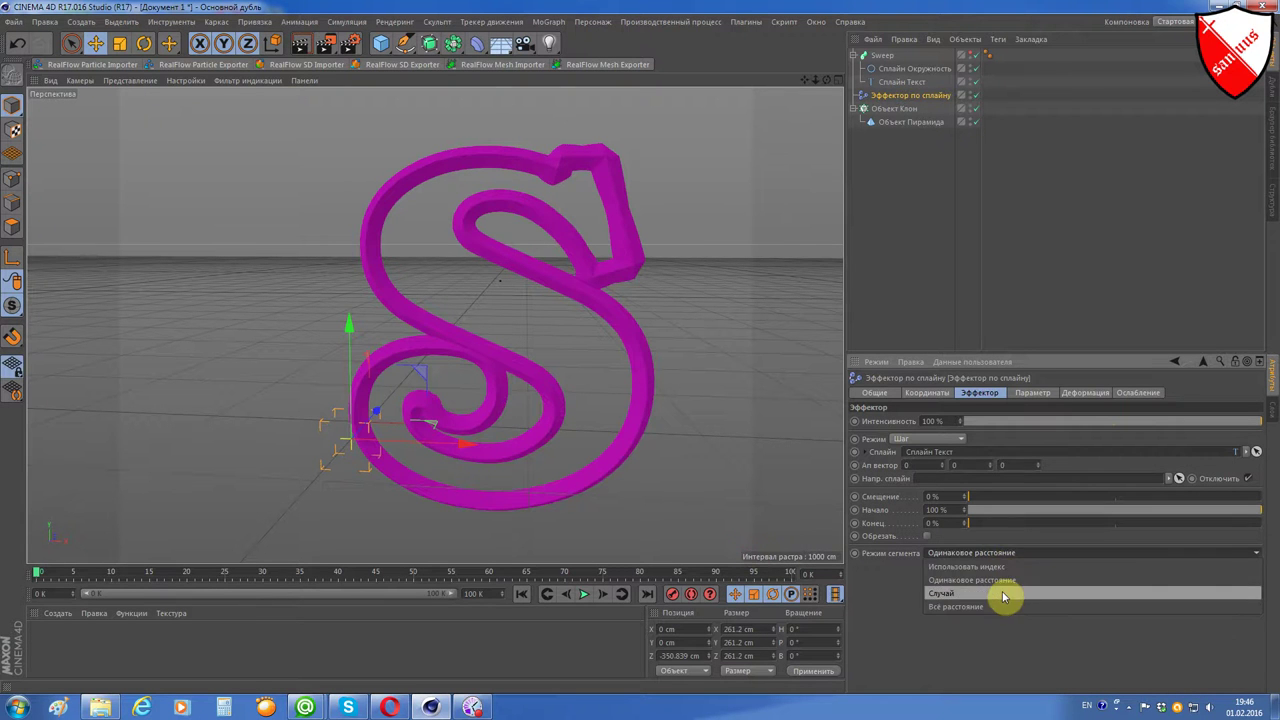
click(1006, 594)
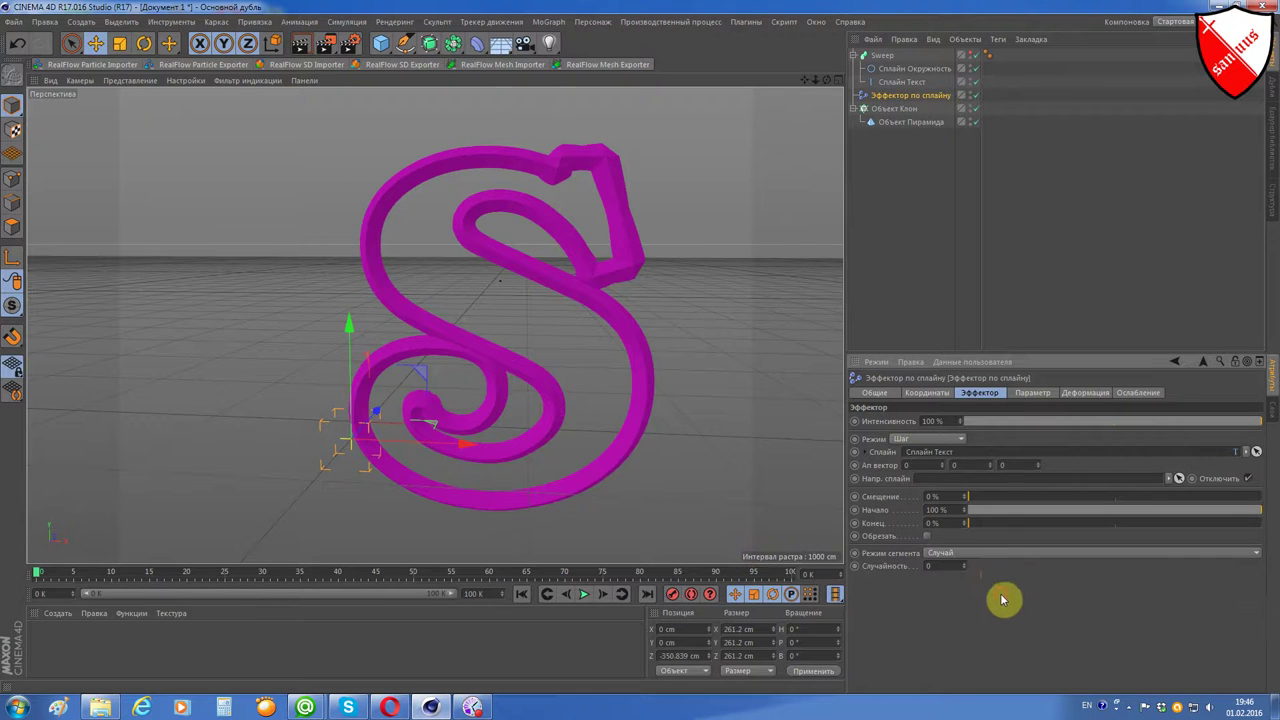
click(940, 566)
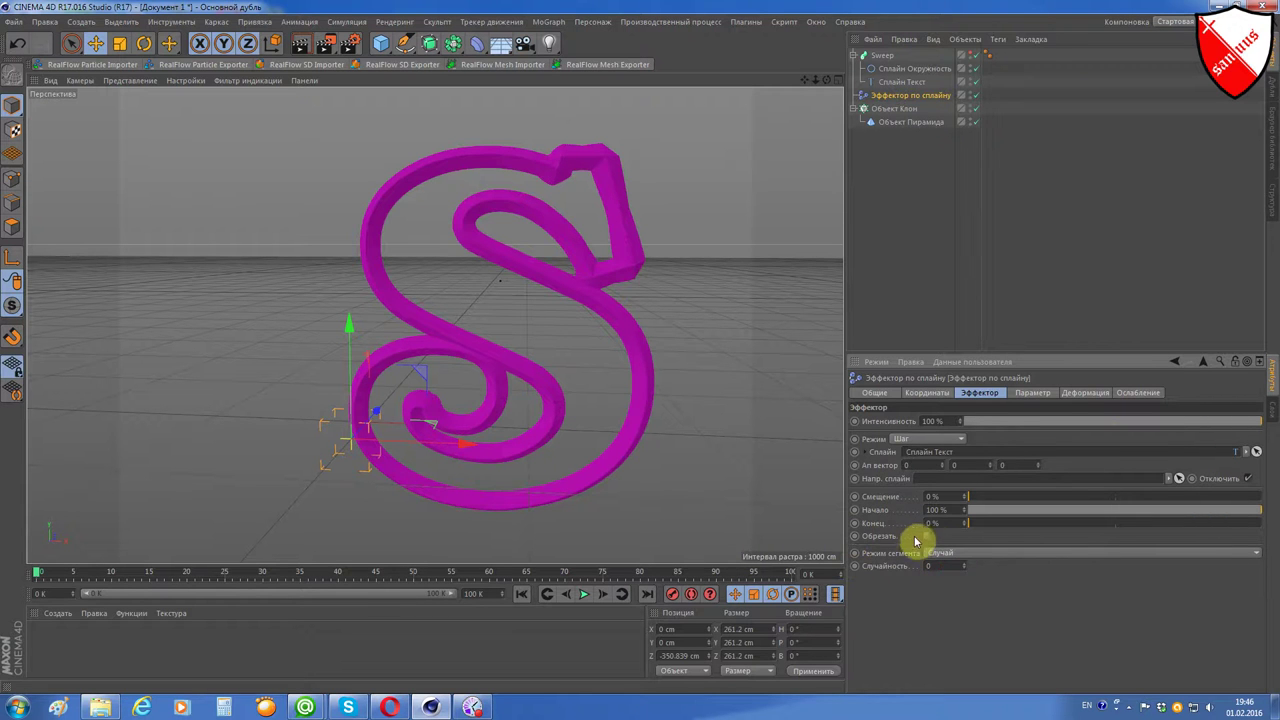
click(940, 552)
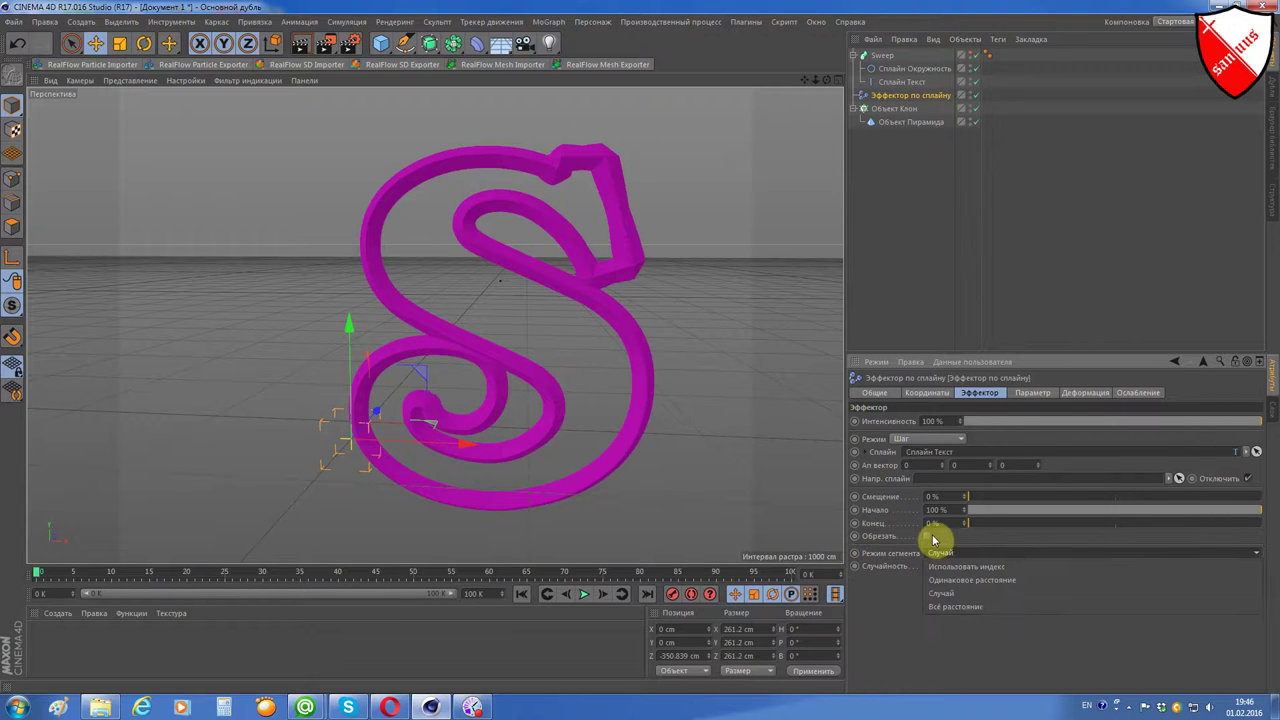
click(1006, 580)
mouse_move(1160, 511)
mouse_down()
mouse_move(936, 516)
mouse_move(1277, 518)
mouse_up()
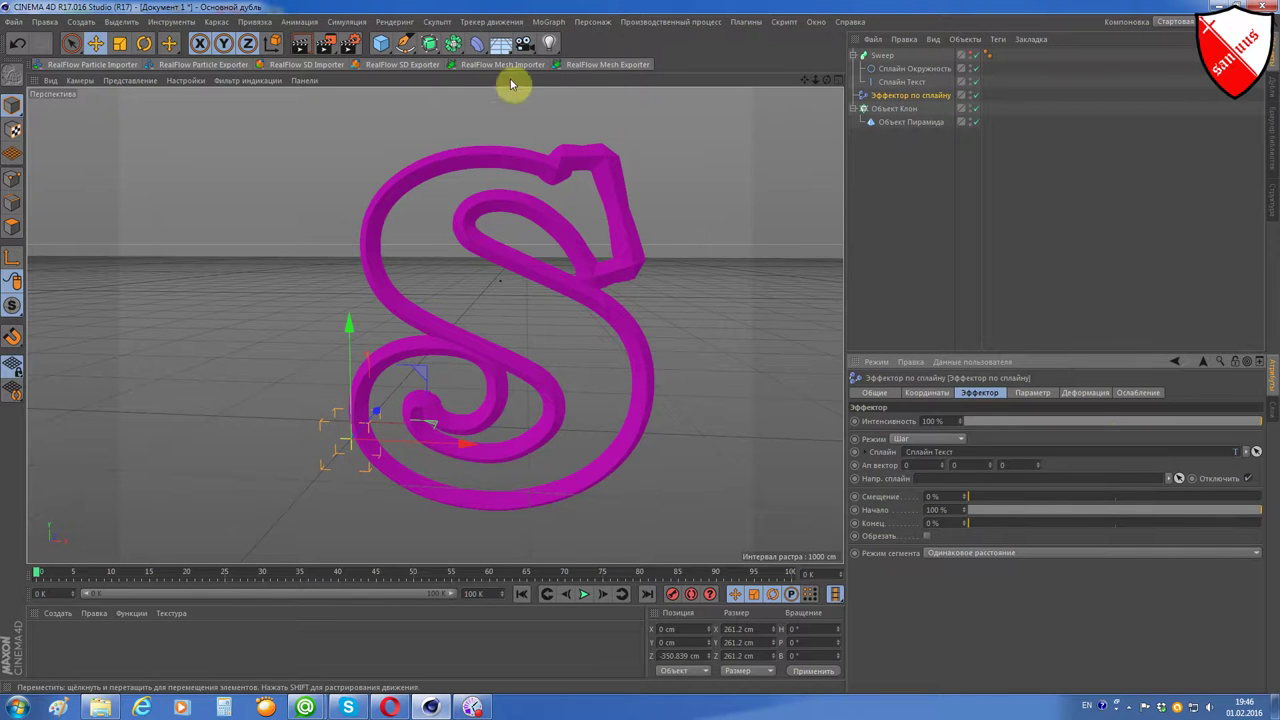
- Open and close the deformer palette without adding one, then adjust effector intensity
click(476, 45)
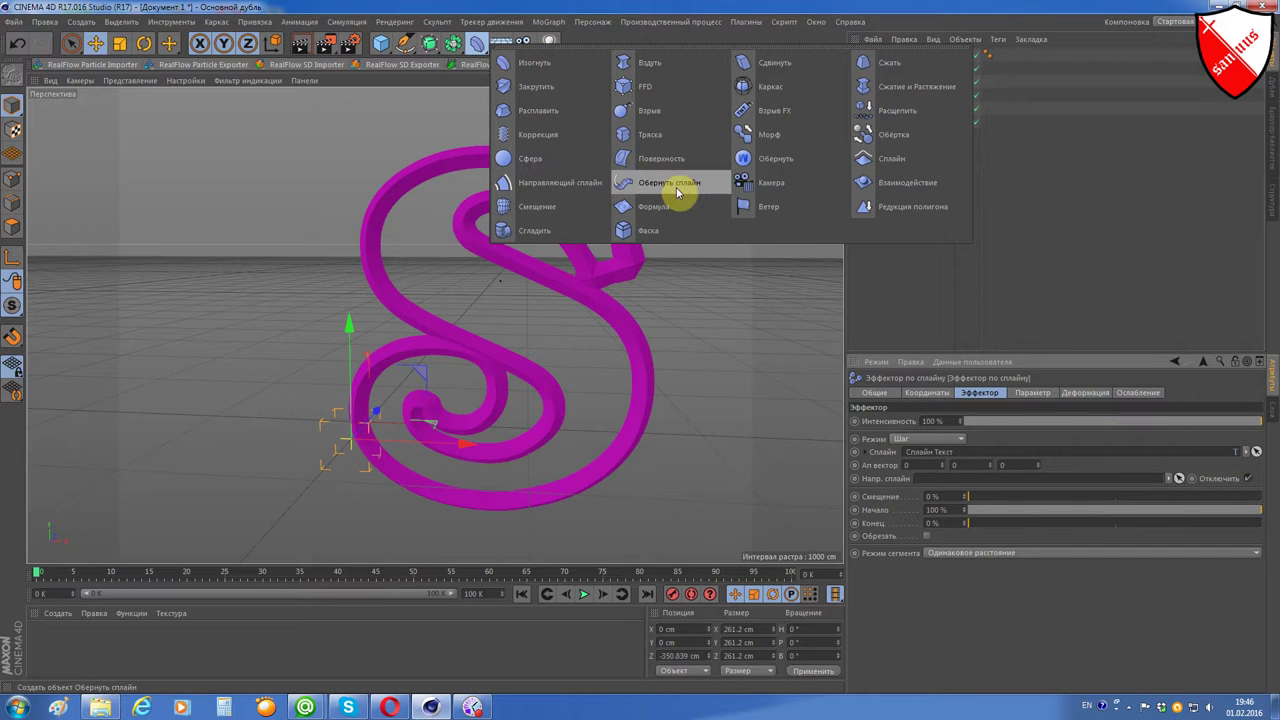
click(1136, 284)
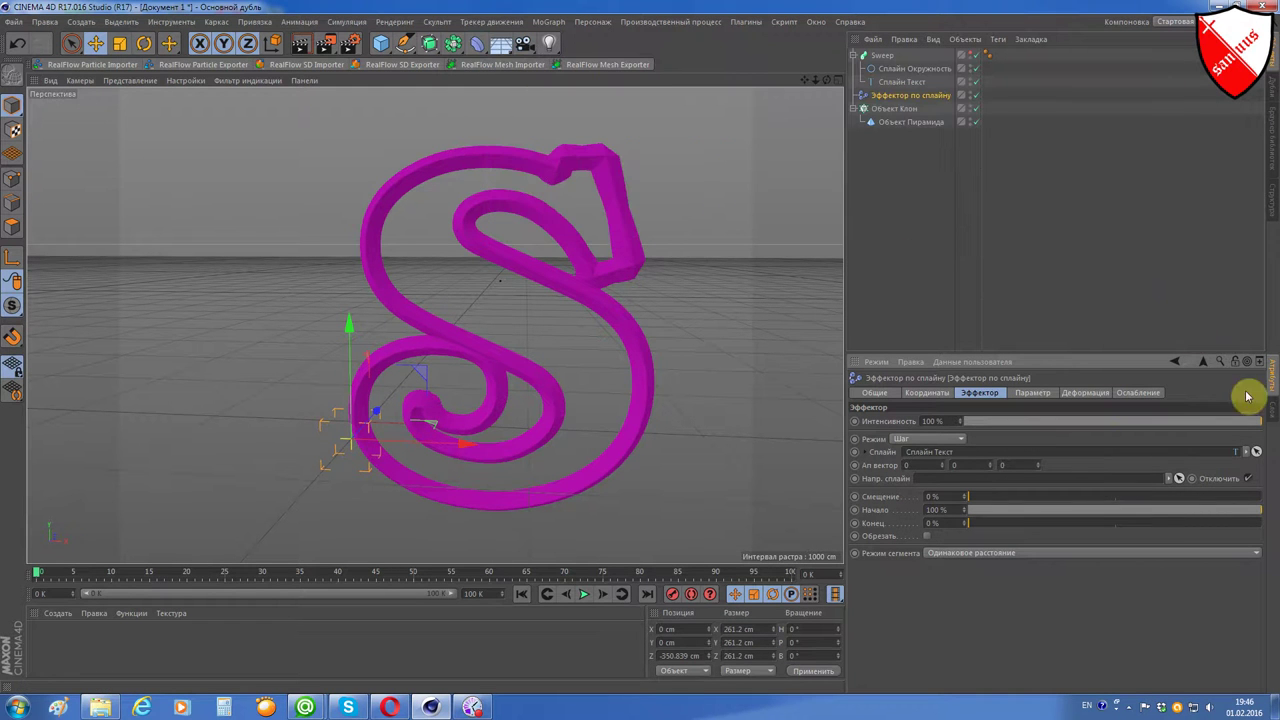
mouse_move(1245, 426)
mouse_down()
mouse_move(923, 441)
mouse_move(1275, 477)
mouse_up()
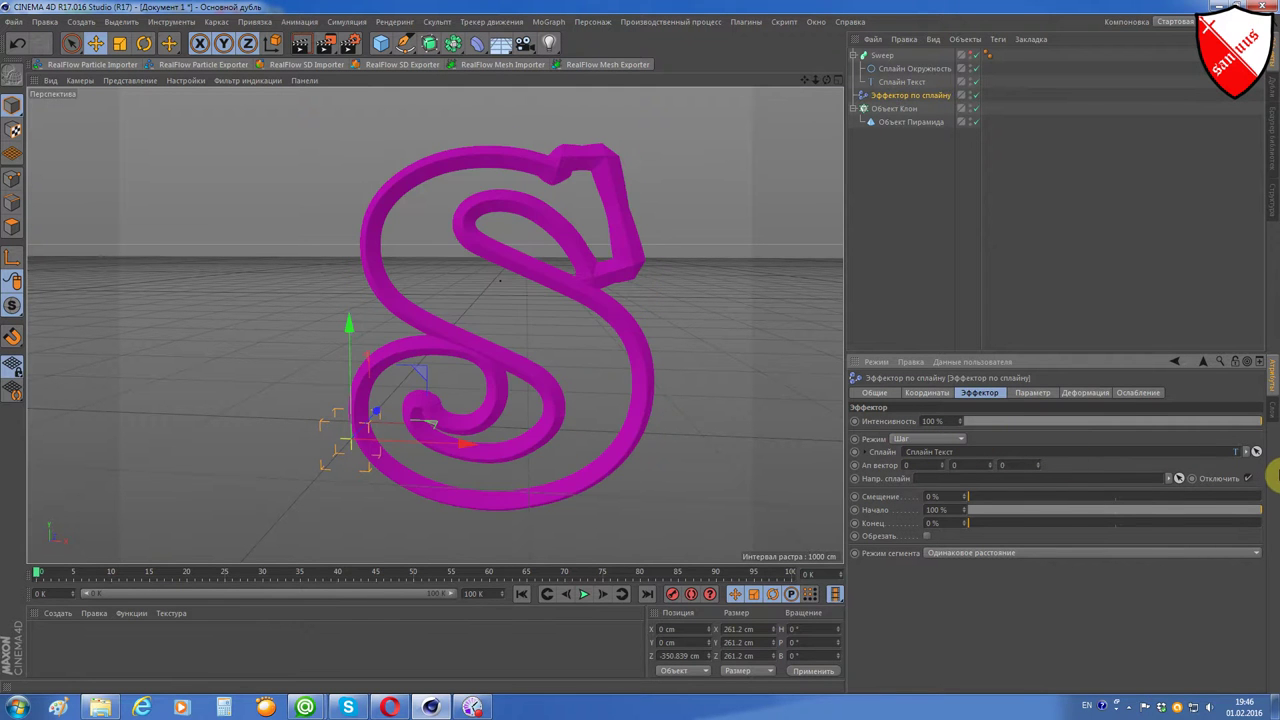
- Set the Cloner's count to 10 × 10 × 10, then reduce it to 5 × 5 × 5
click(902, 110)
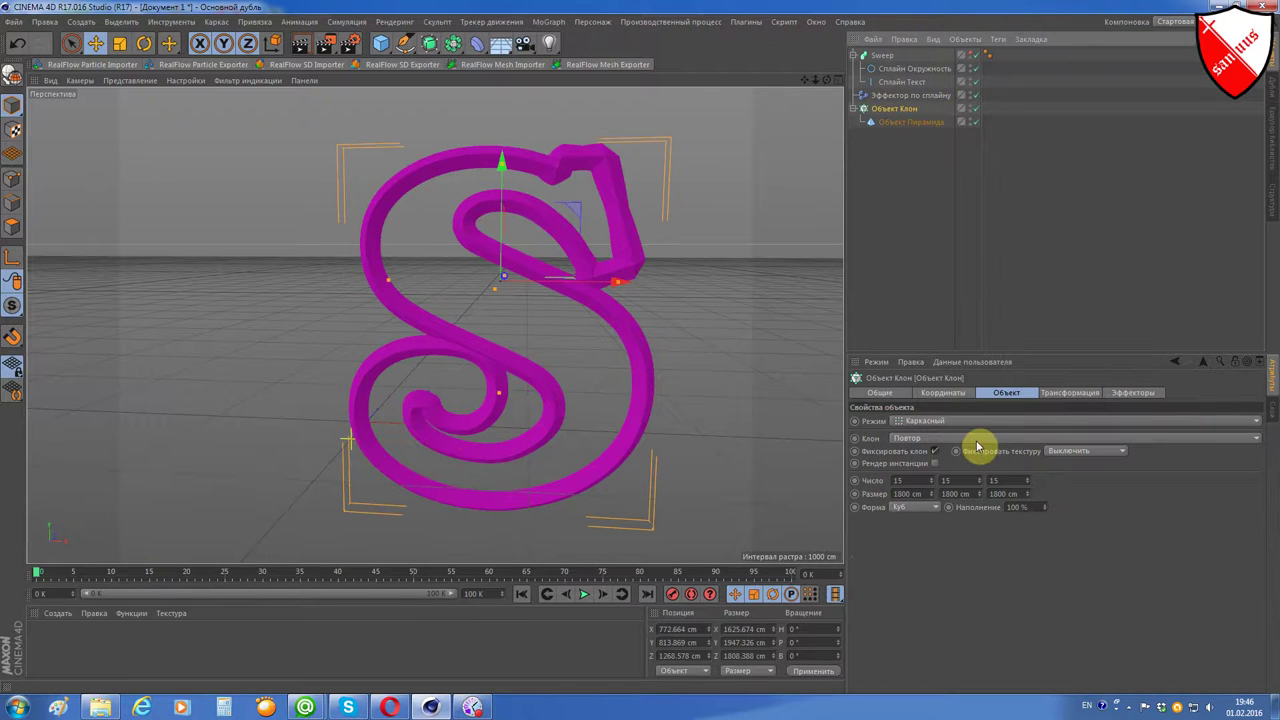
click(905, 481)
text(10)
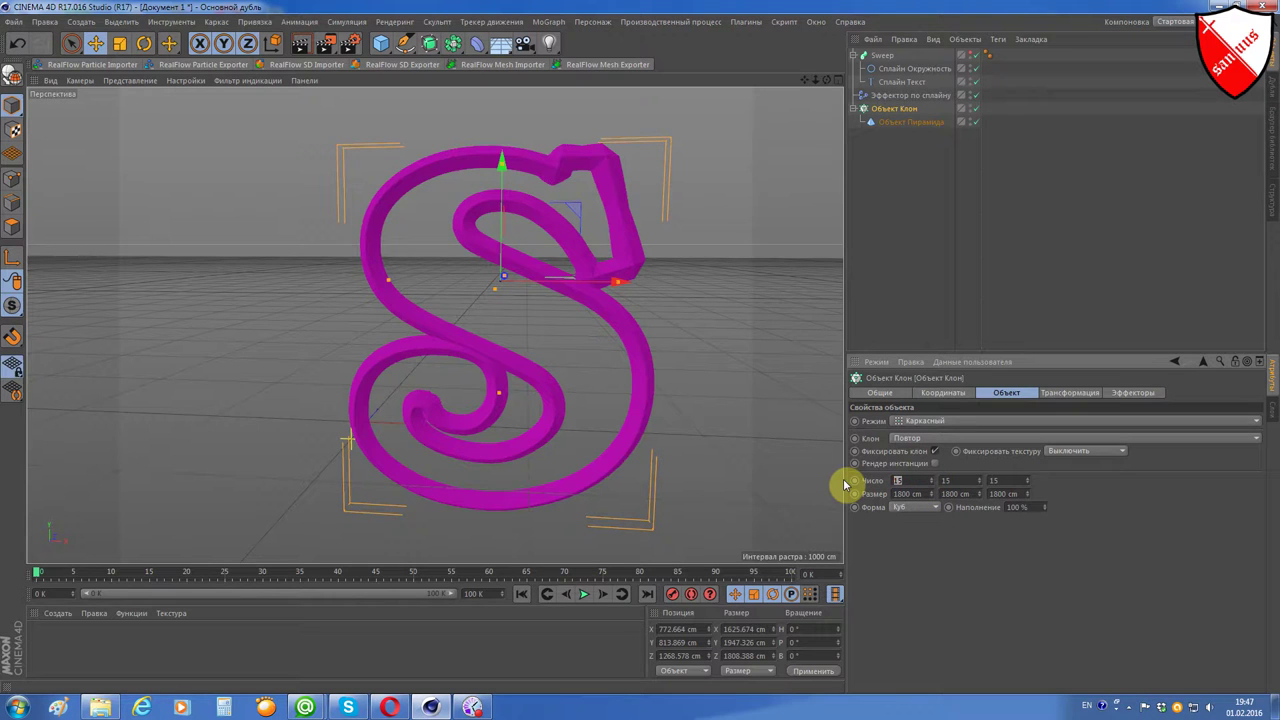
click(953, 479)
text(10)
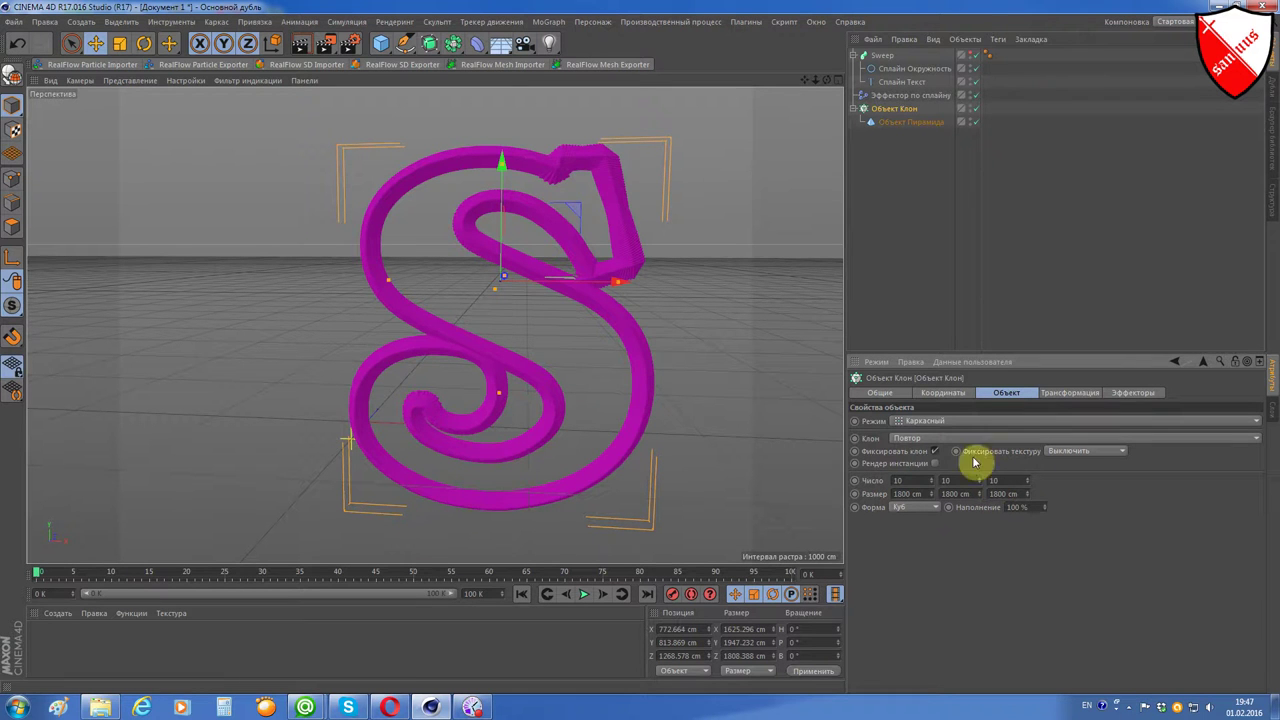
click(601, 180)
scroll(577, 184, up, 2)
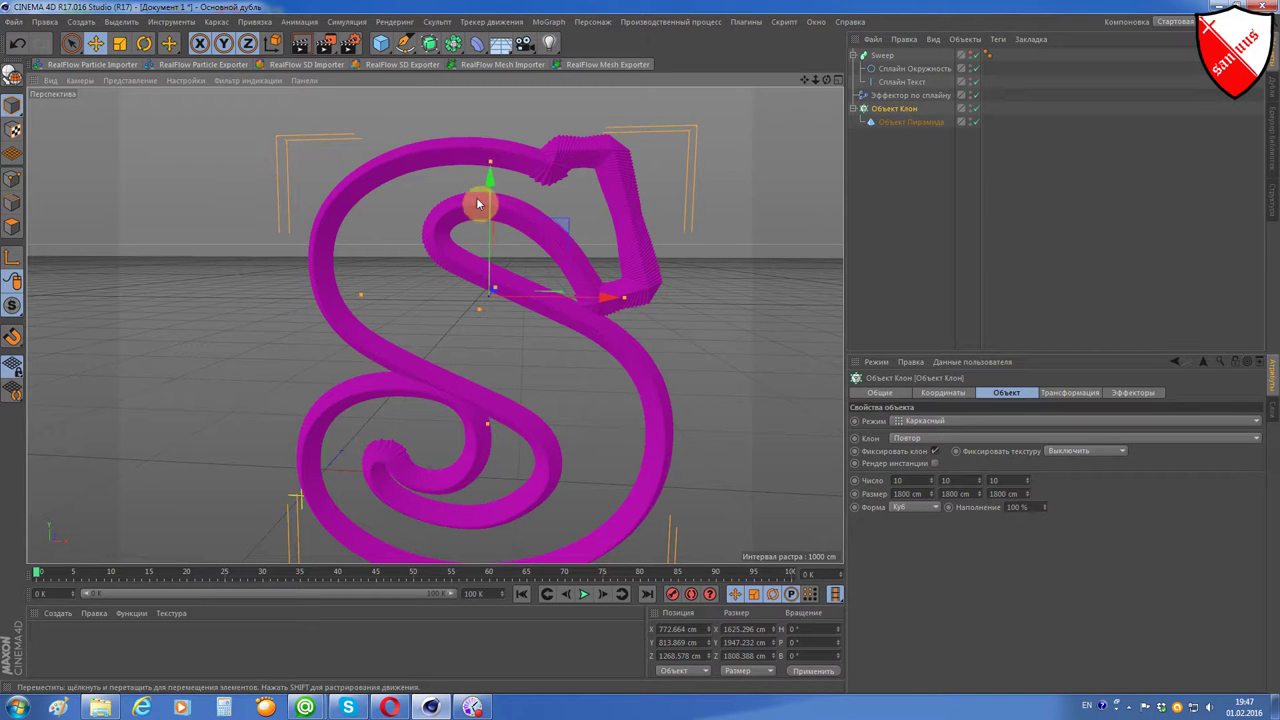
click(905, 480)
text(5)
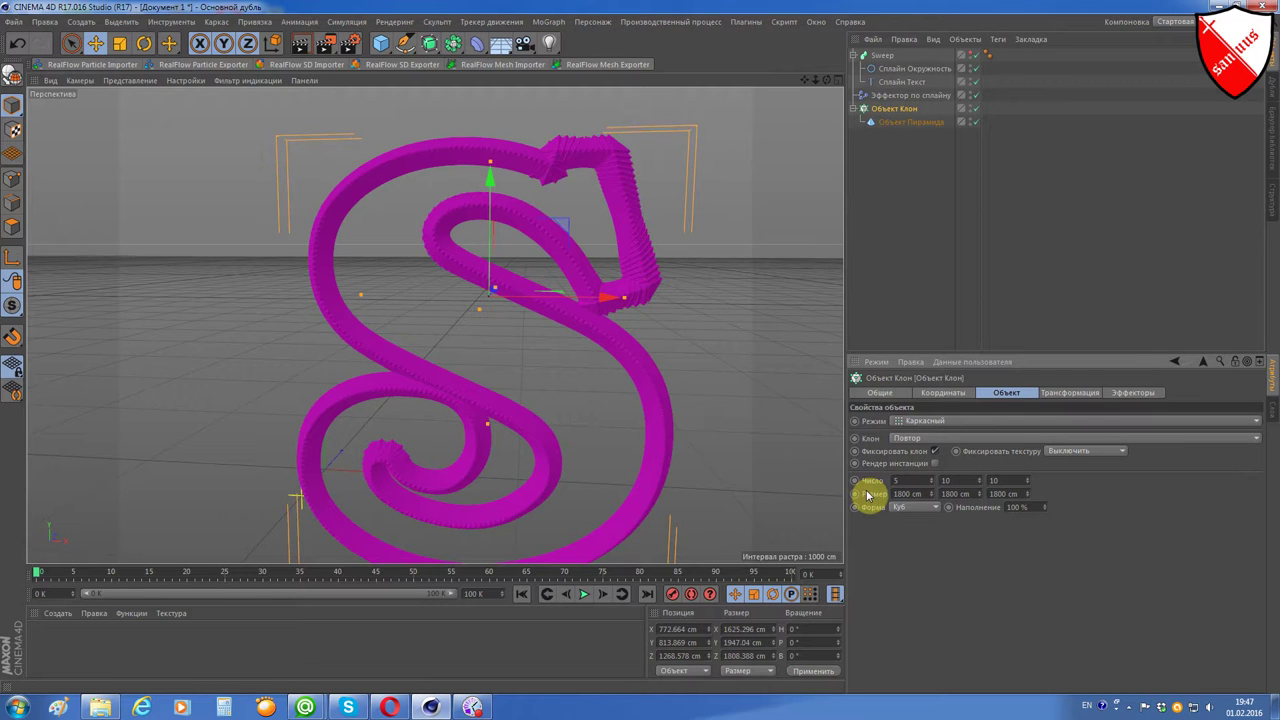
click(946, 480)
text(5)
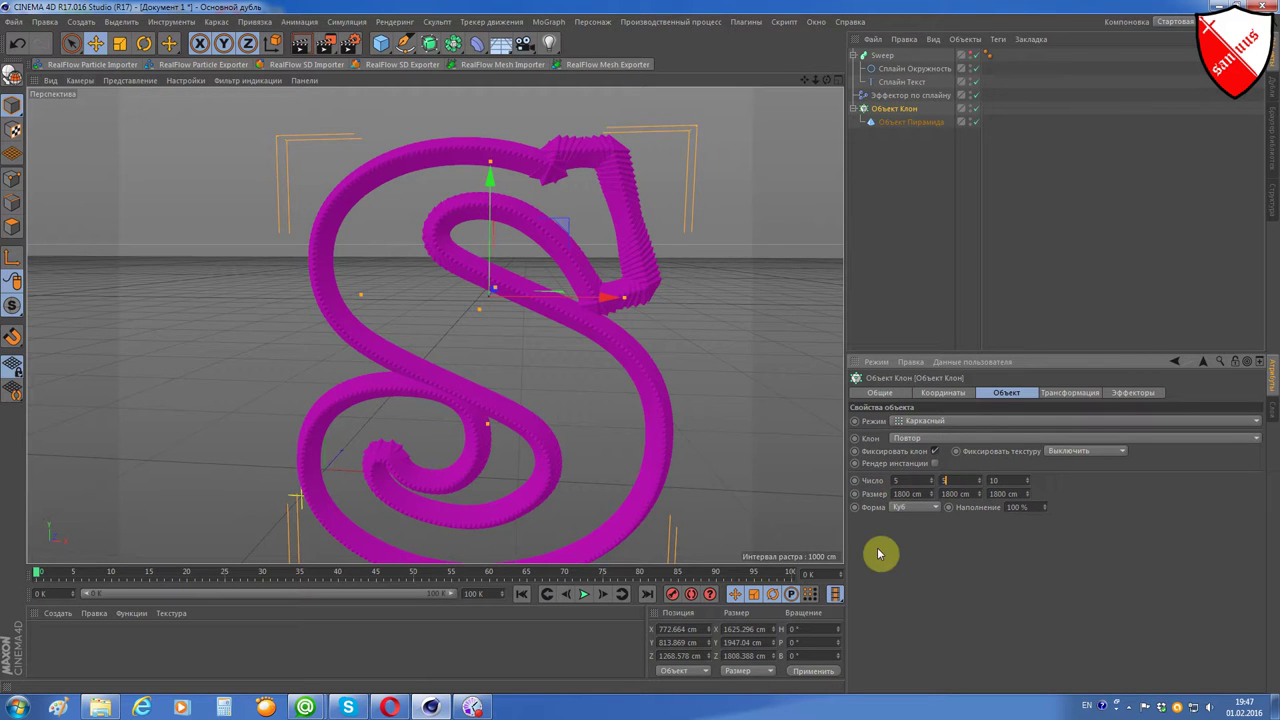
click(1000, 480)
text(5)
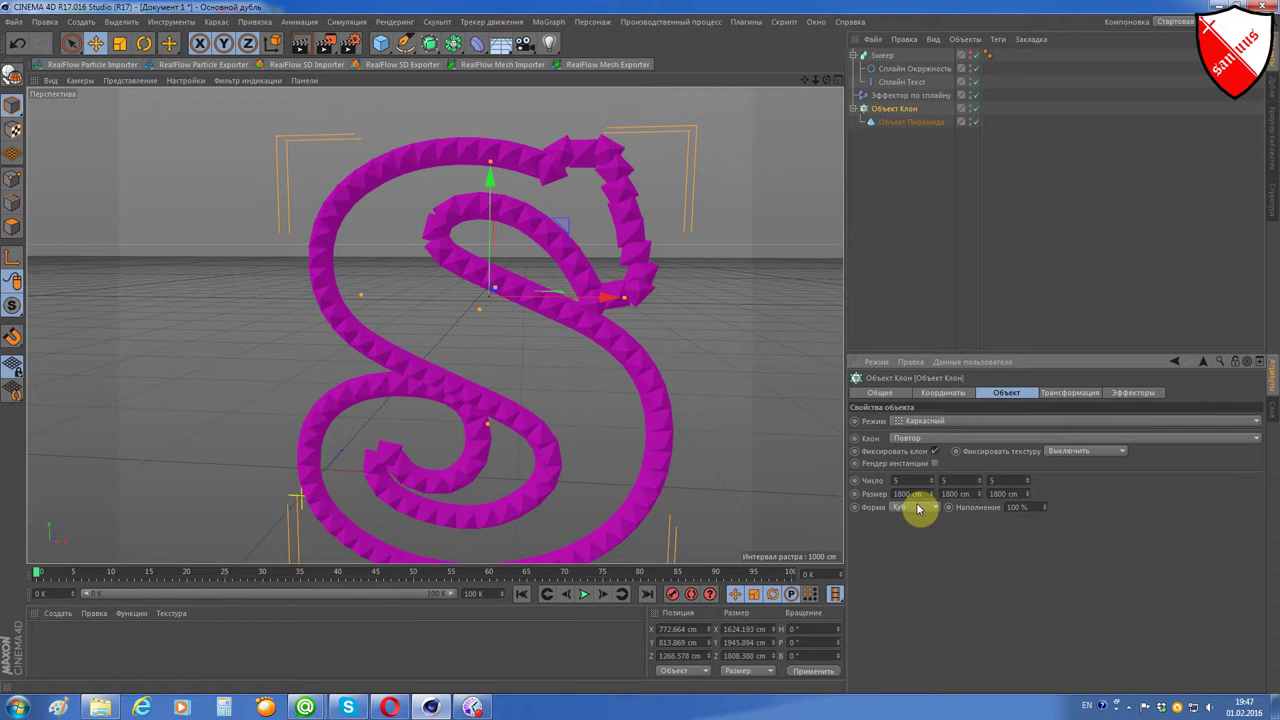
scroll(600, 348, down, 2)
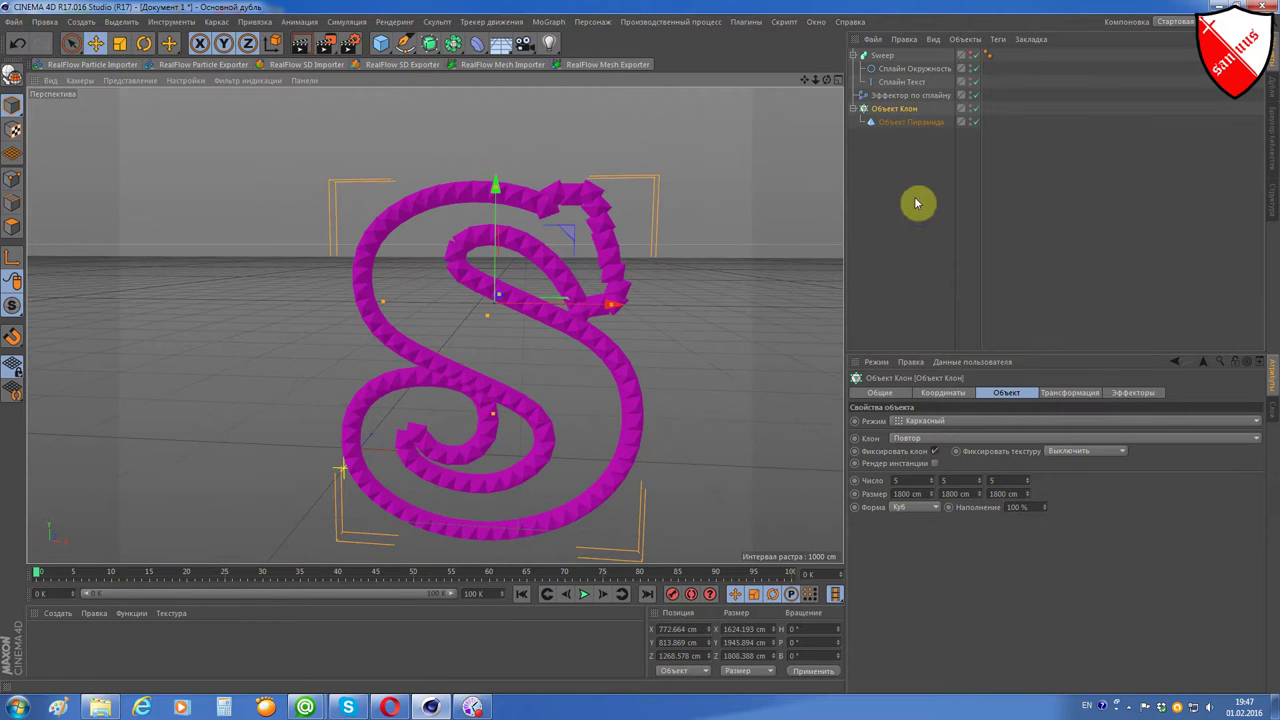
click(900, 95)
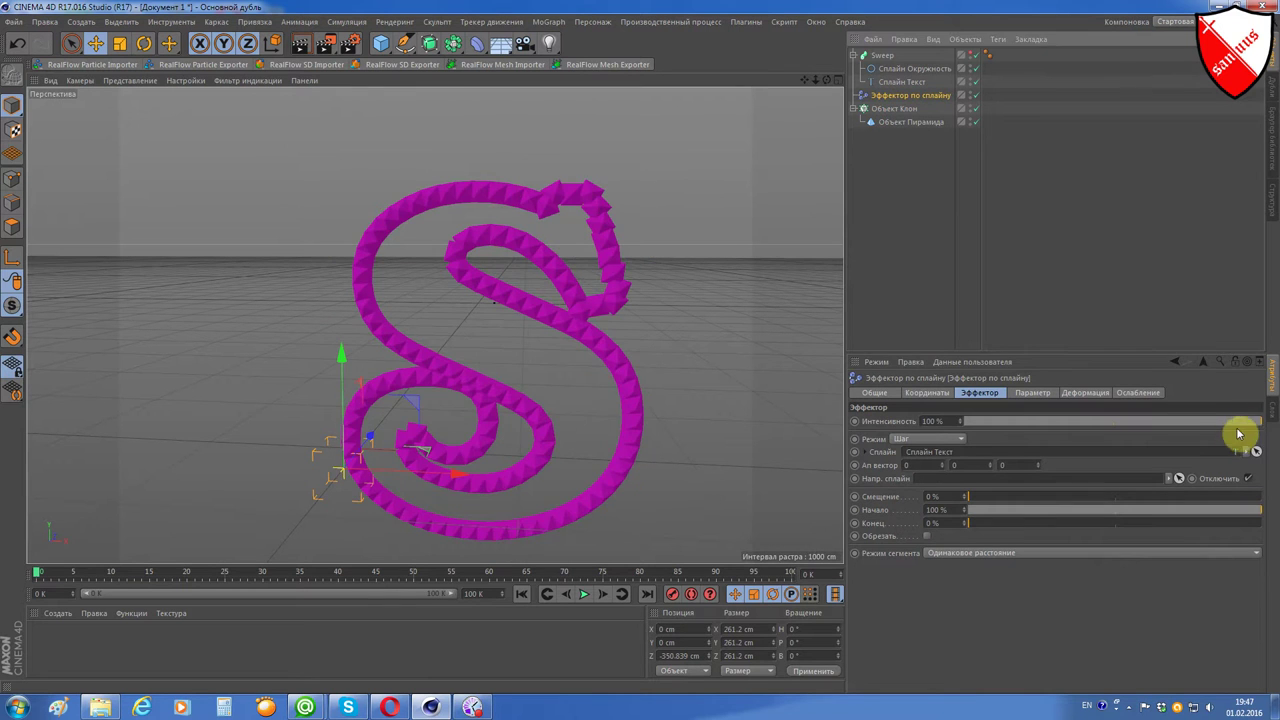
drag(1239, 424, 962, 437)
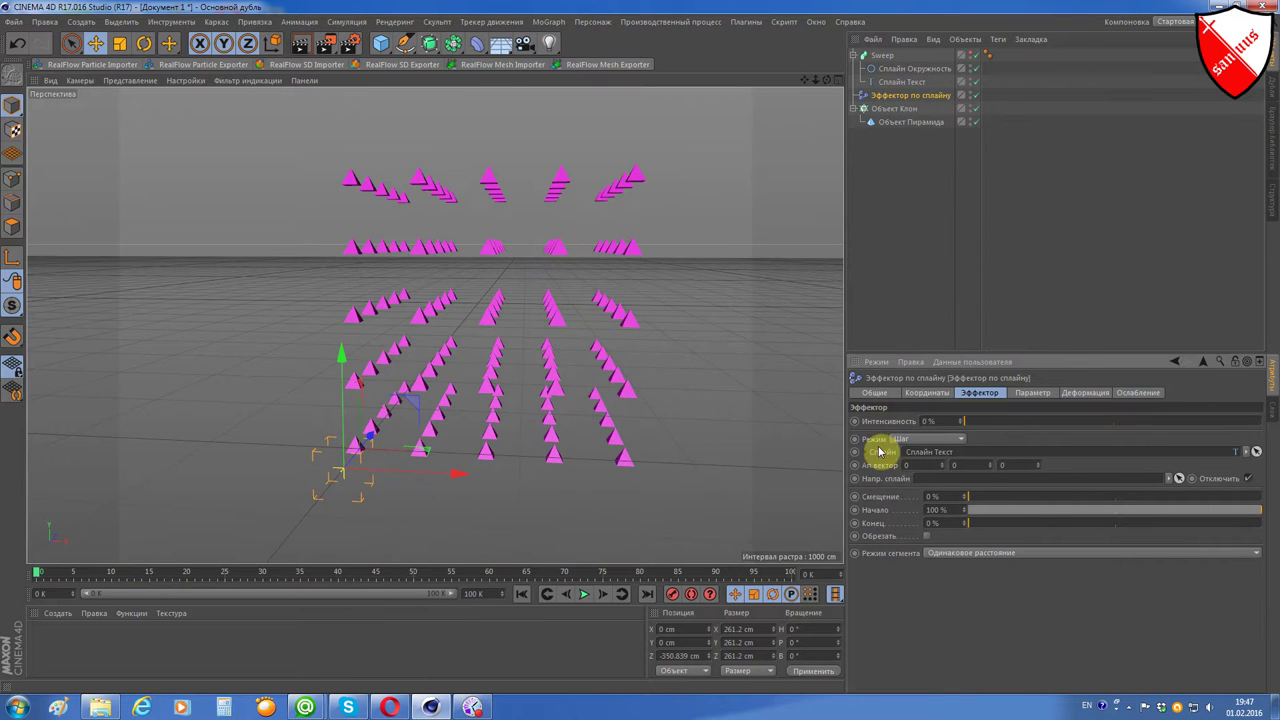
mouse_move(880, 451)
mouse_down()
mouse_move(1275, 477)
mouse_move(1132, 497)
mouse_move(1277, 505)
mouse_move(840, 498)
mouse_move(1160, 486)
mouse_move(1275, 450)
mouse_move(1049, 451)
mouse_move(931, 423)
mouse_move(1113, 465)
mouse_move(1275, 452)
mouse_move(966, 457)
mouse_move(1275, 478)
mouse_up()
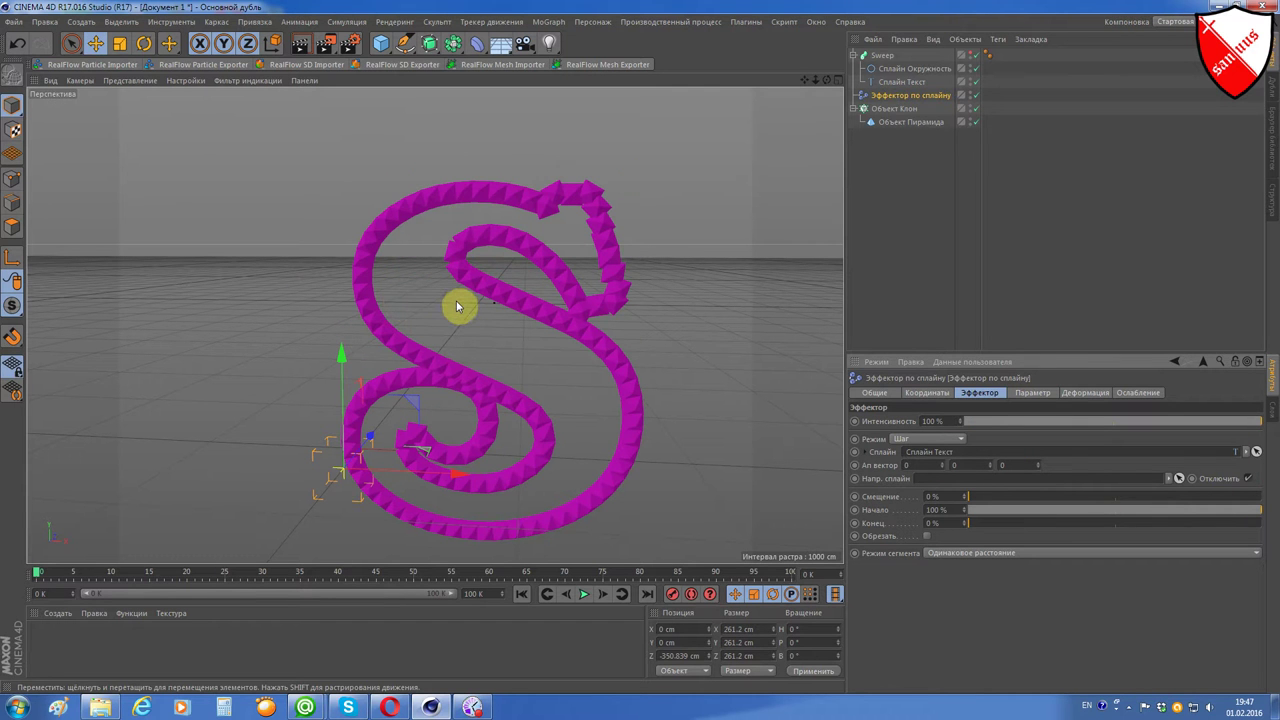